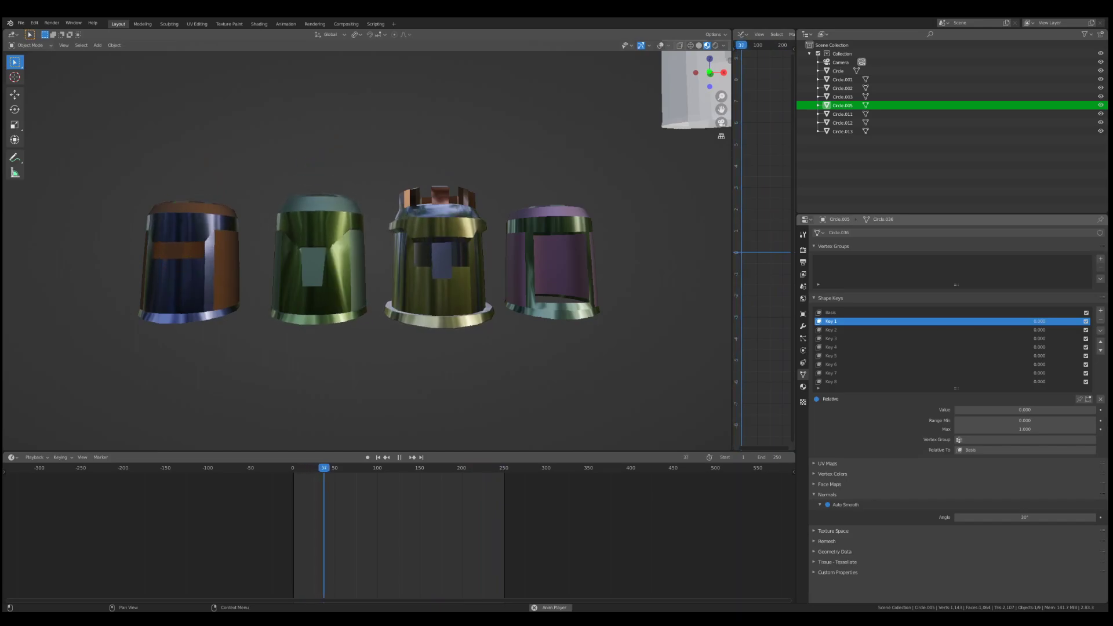
Step: Duplicate the three animated helmets and place the copies in a row directly below the originals along the Z axis
scroll(384, 290, "down", 2)
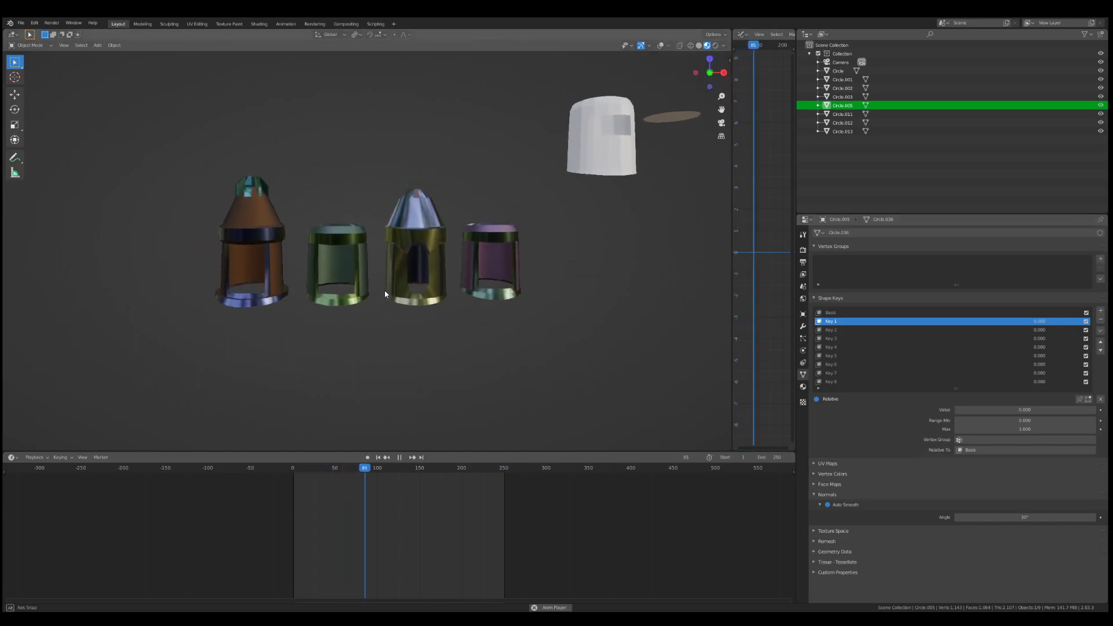
right_click(253, 262)
right_click(337, 255, "shift")
right_click(416, 253, "shift")
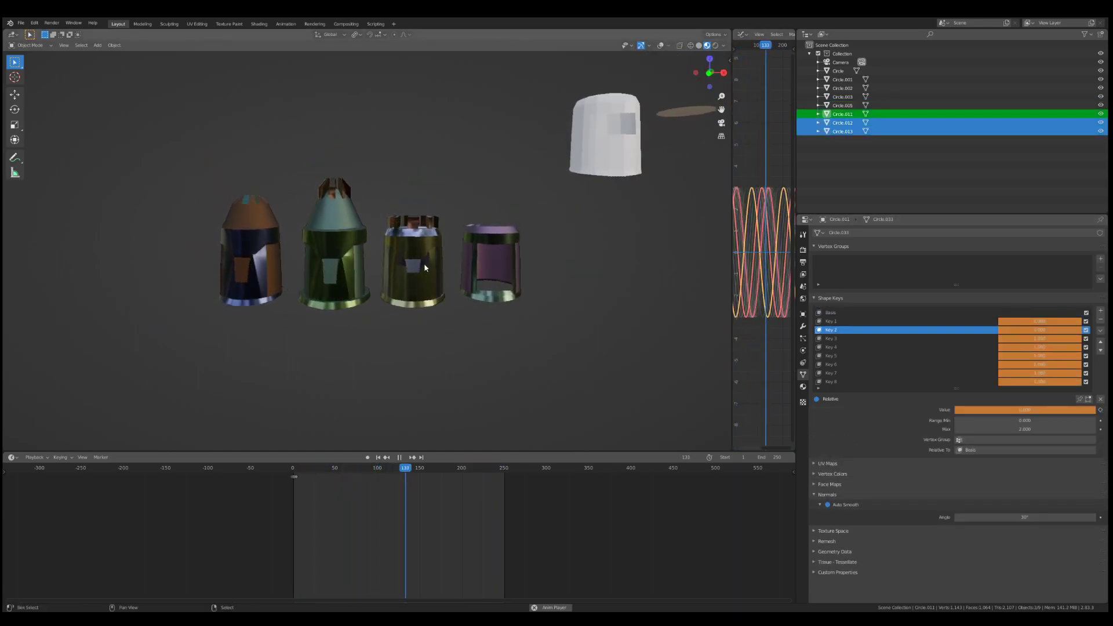
key("shift+d")
key("z")
left_click(406, 324)
Step: Duplicate the lower row of three helmets and place the copies along the Z axis as a spaced row above the originals
key("shift+d")
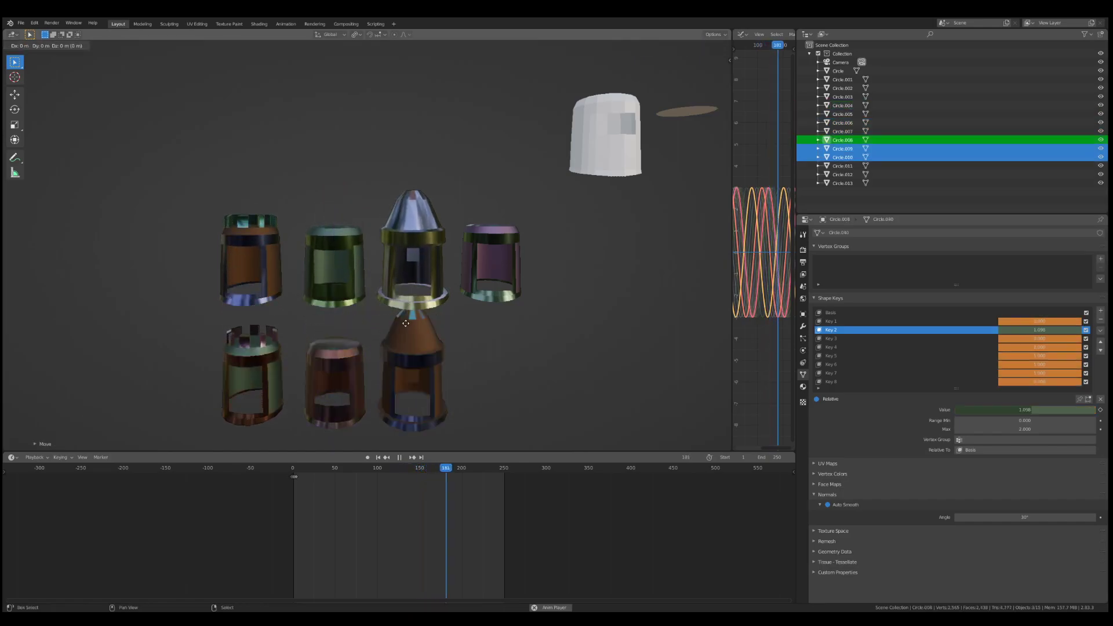
key("z")
left_click(404, 70)
scroll(406, 81, "down", 2)
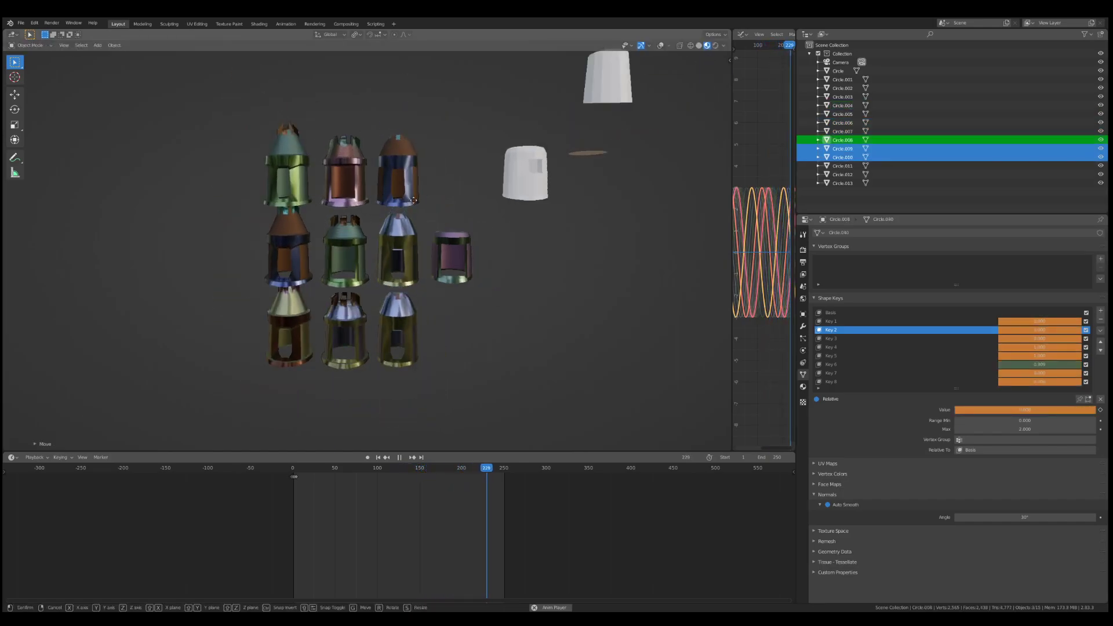
key("g")
key("z")
left_click(411, 186)
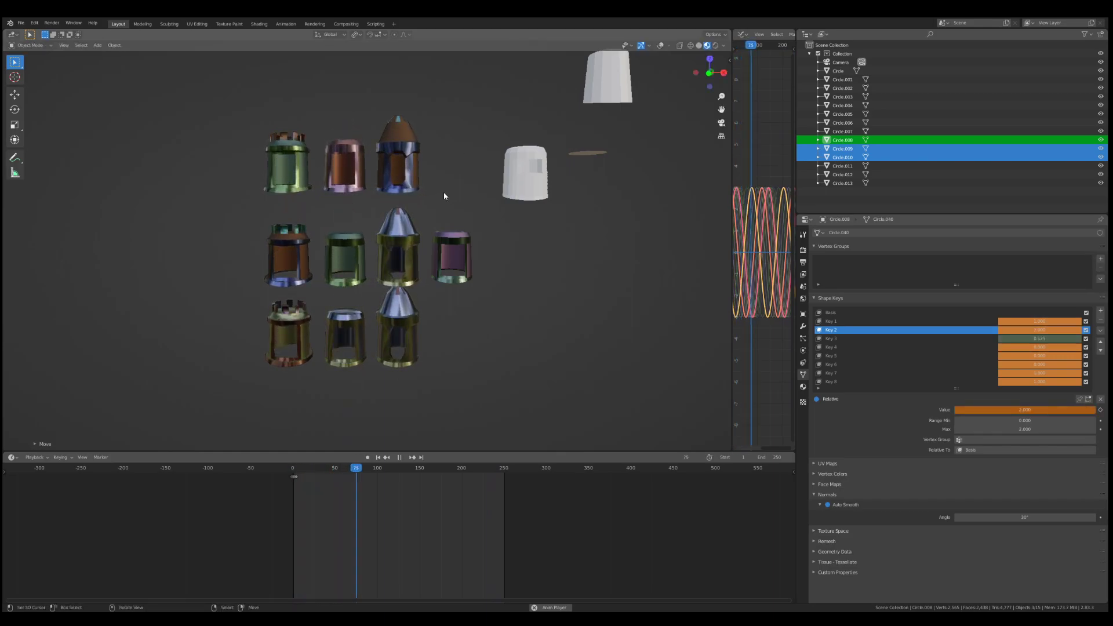
Step: Select the last helmet of the upper row and show its material nodes in a widened Shader Editor replacing the graph editor
right_click(404, 155)
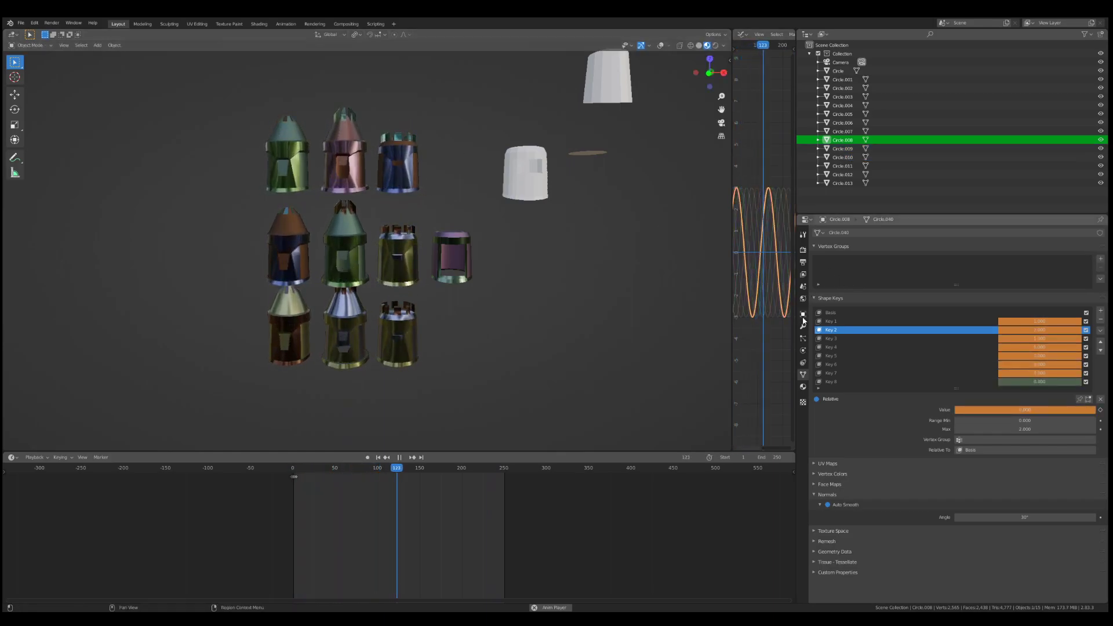
left_click(802, 387)
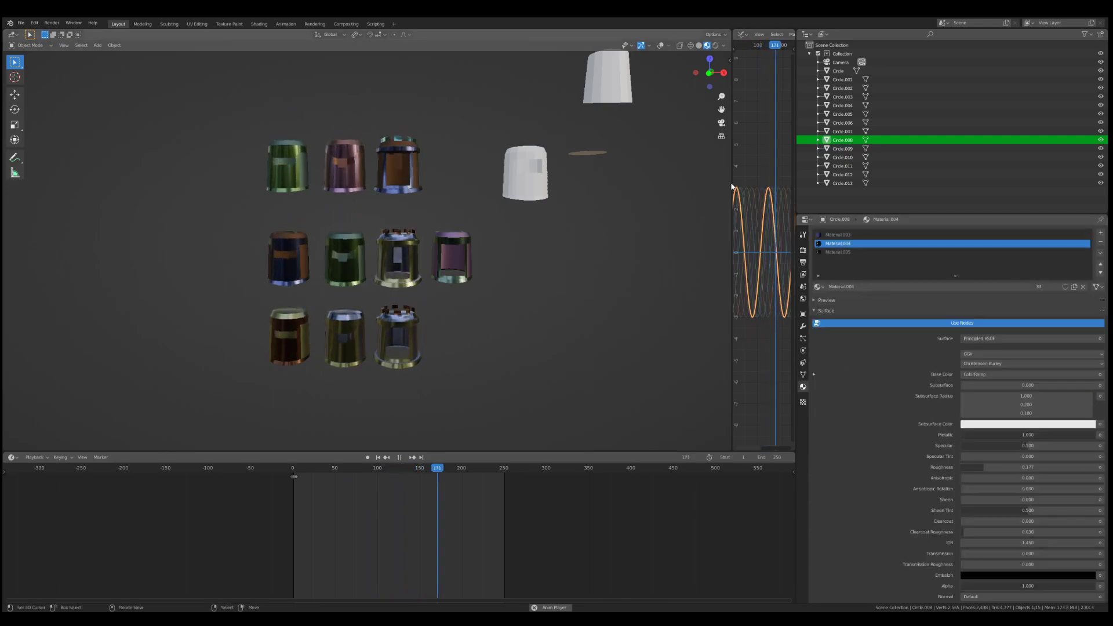
left_click_drag(726, 177, 481, 179)
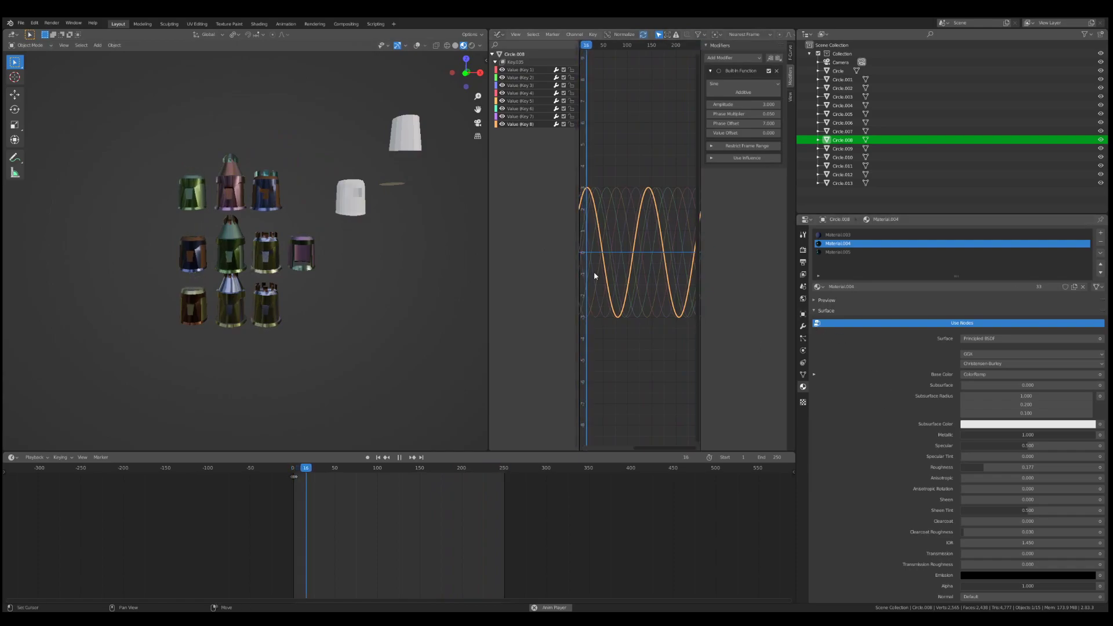
scroll(260, 199, "up", 5)
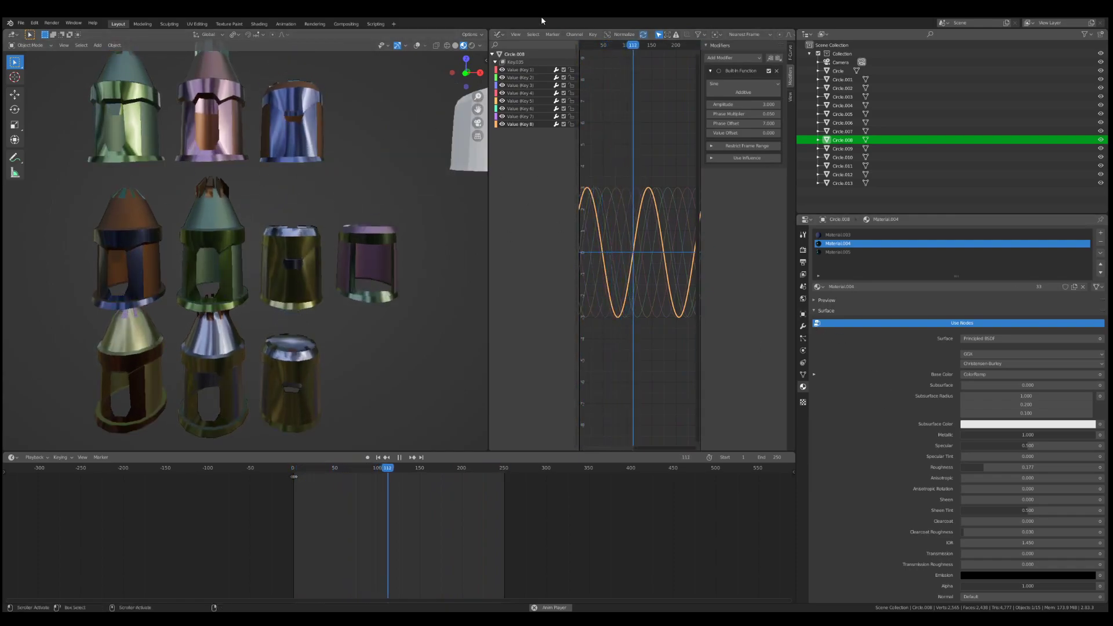
scroll(449, 91, "down", 3)
left_click(497, 34)
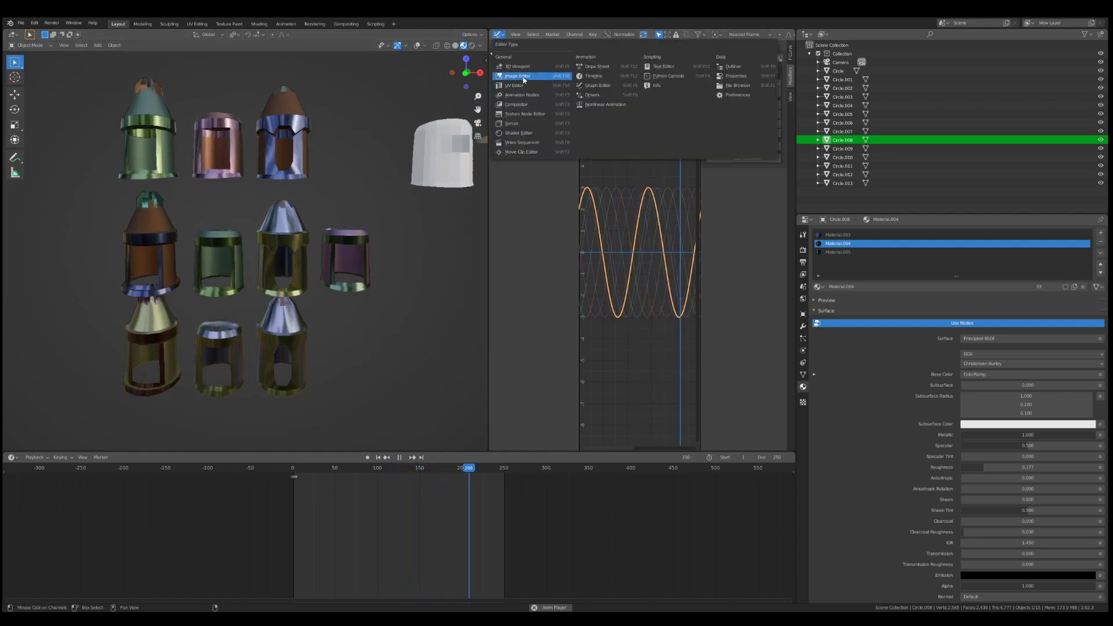
left_click(524, 133)
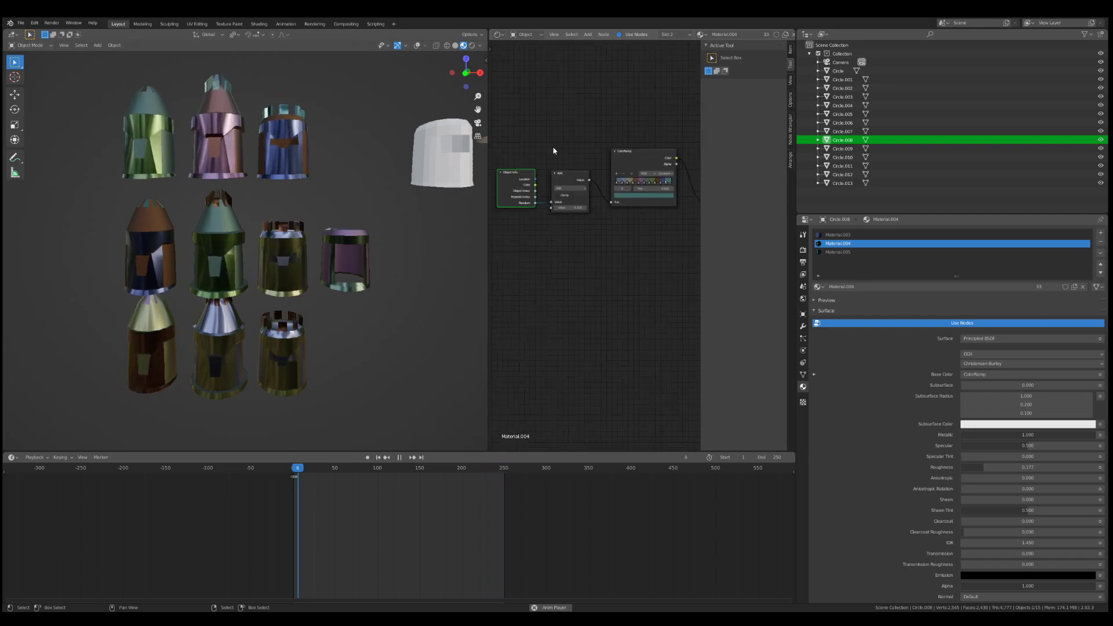
Step: Move the Add node of Material.004 closer to its ColorRamp node
scroll(569, 182, "down", 2)
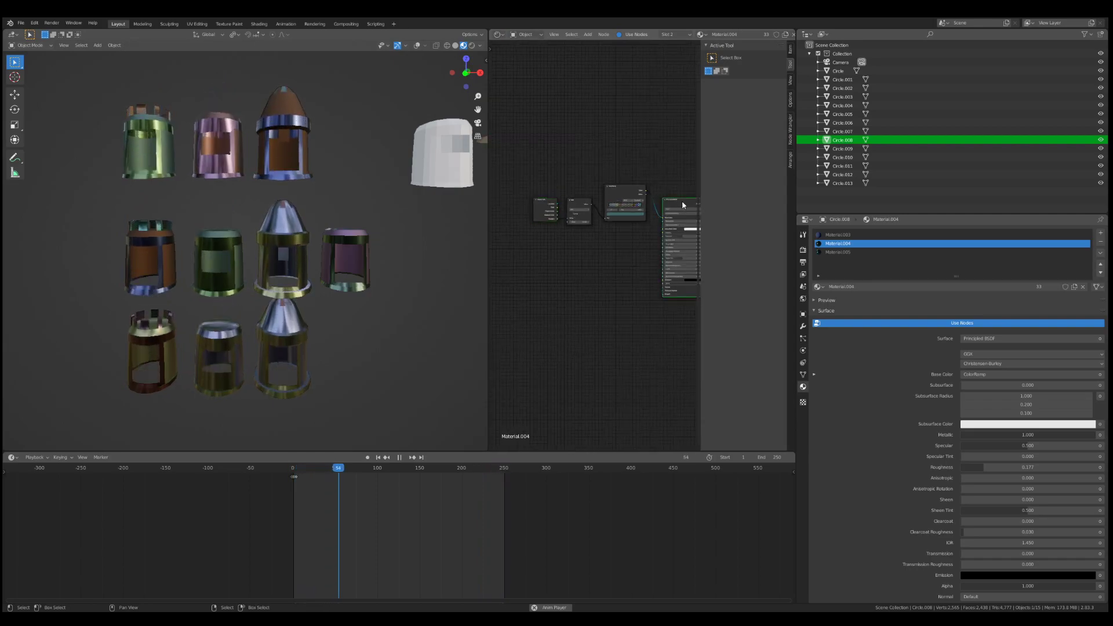
left_click_drag(583, 204, 593, 189)
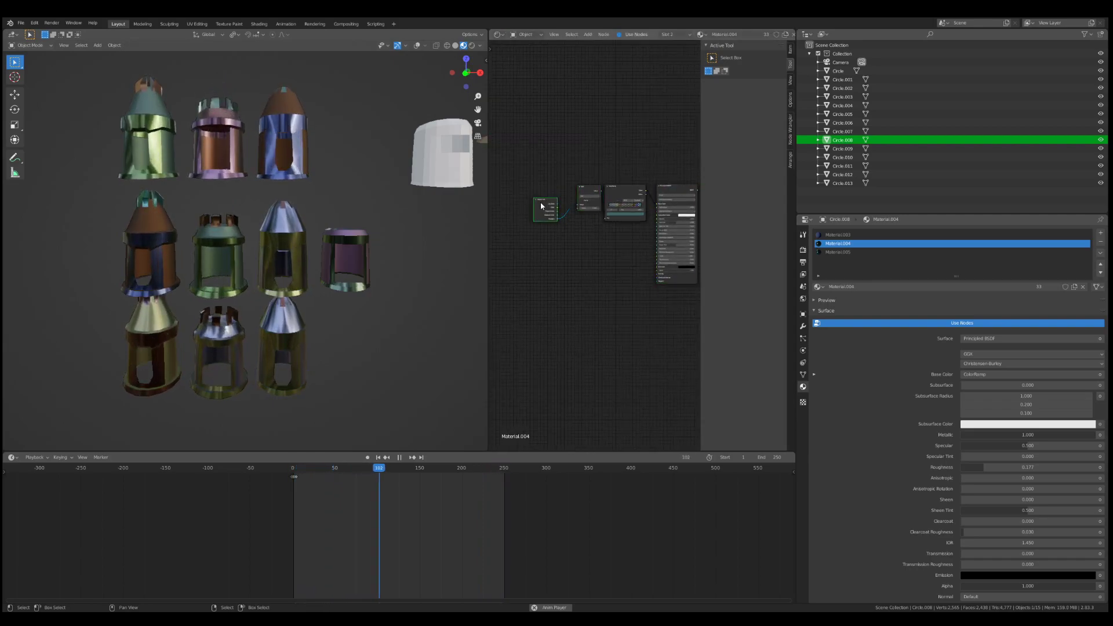
scroll(568, 203, "up", 3)
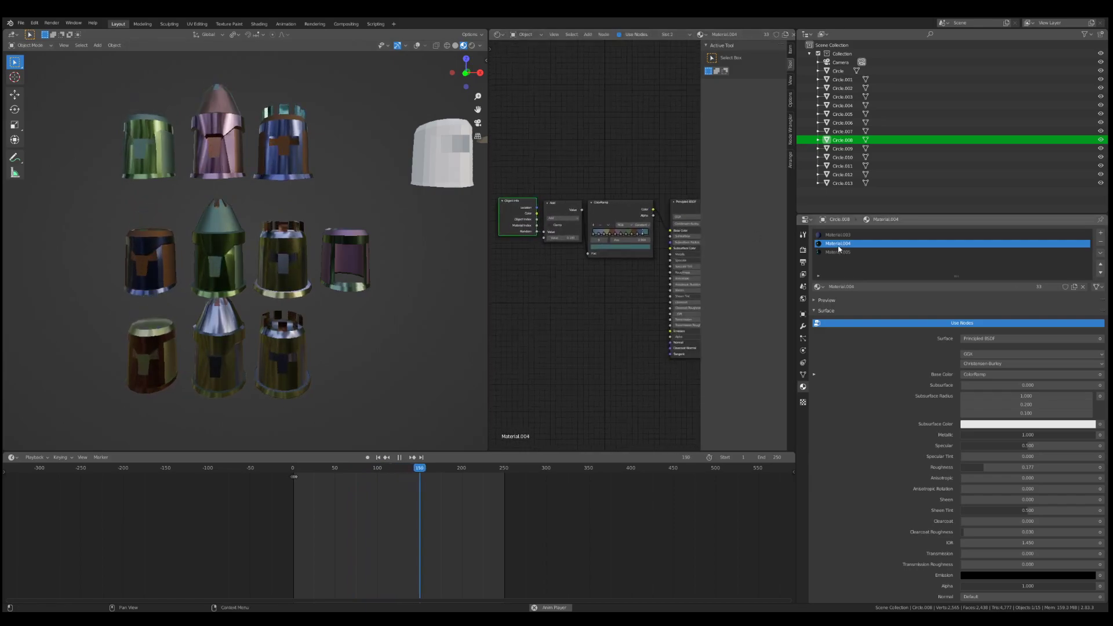
Step: Display Material.003's nodes in an enlarged node editor and tidy its two Object Info nodes around the ColorRamp
left_click(838, 234)
left_click_drag(525, 289, 587, 266)
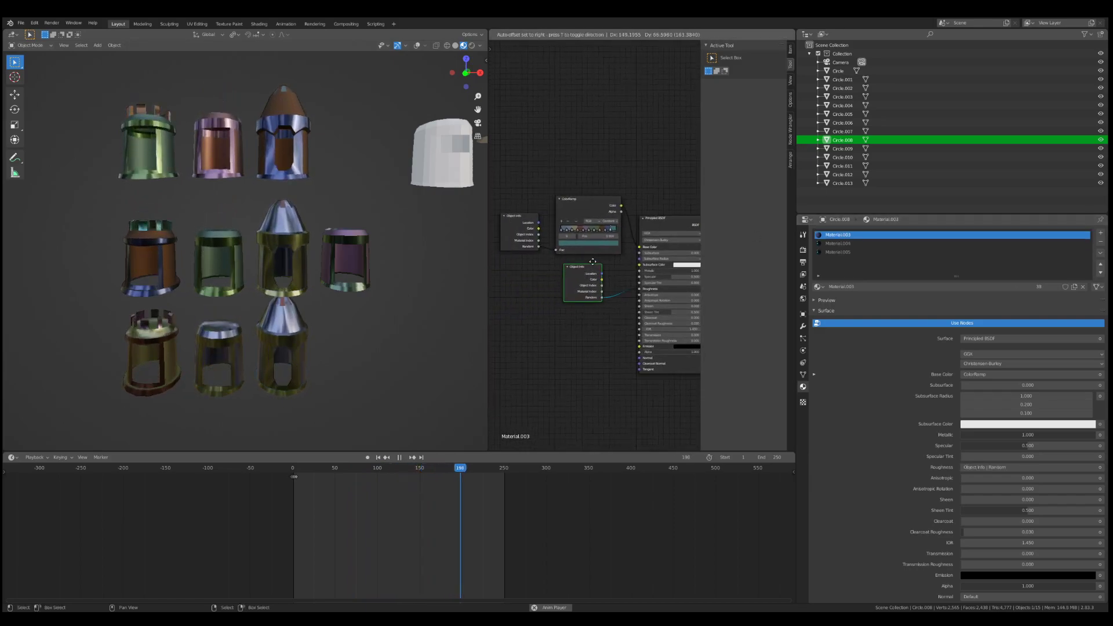
left_click_drag(488, 160, 325, 166)
scroll(511, 232, "up", 6)
left_click_drag(373, 208, 407, 174)
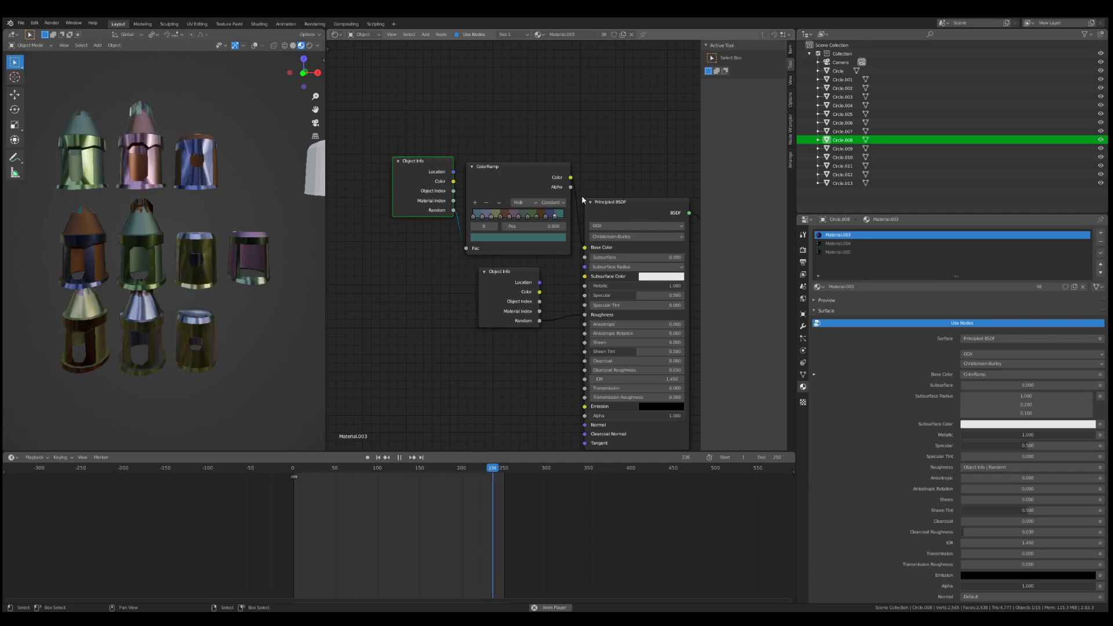
middle_click_drag(591, 247, 494, 230)
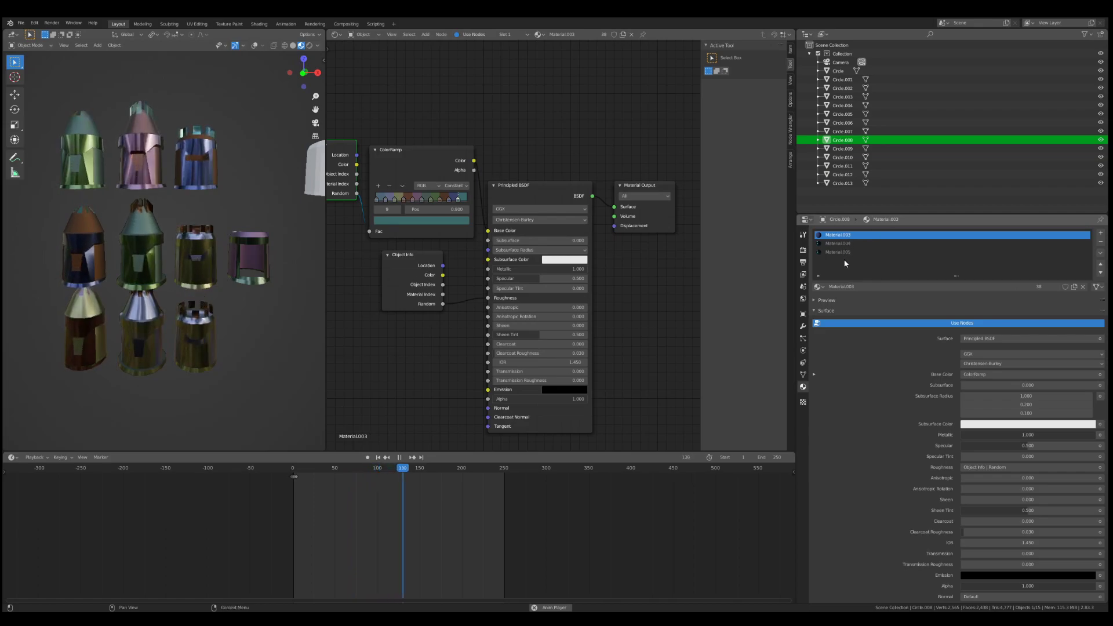
Step: View the helmets' material areas up close, then tidy the Object Info, Add and ColorRamp nodes of Material.004
scroll(260, 134, "up", 2)
middle_click_drag(259, 69, 212, 124)
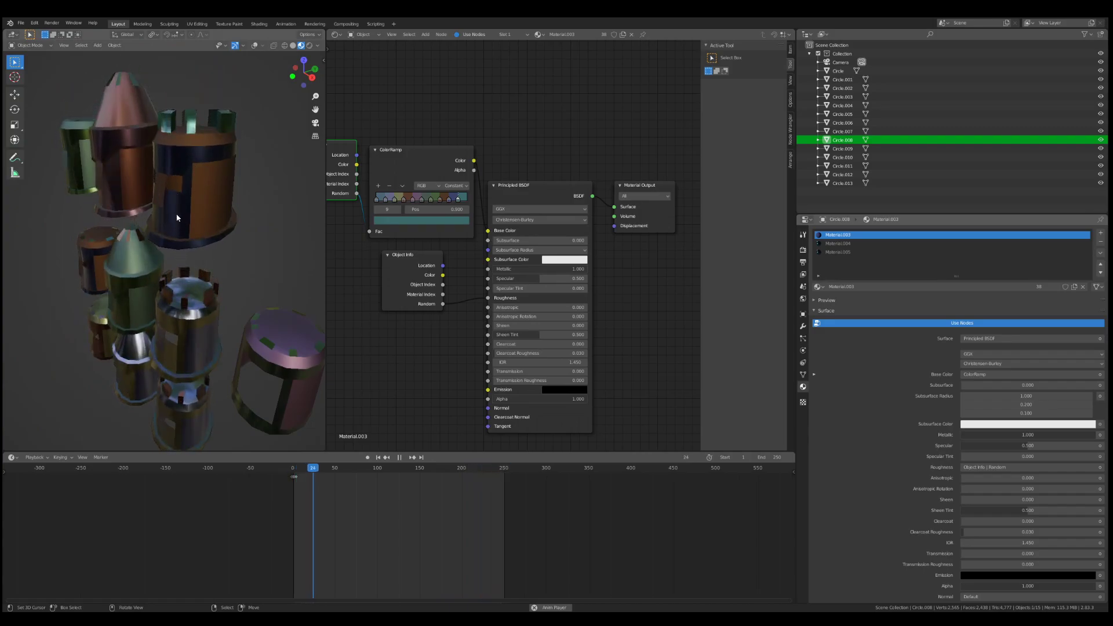
left_click(838, 244)
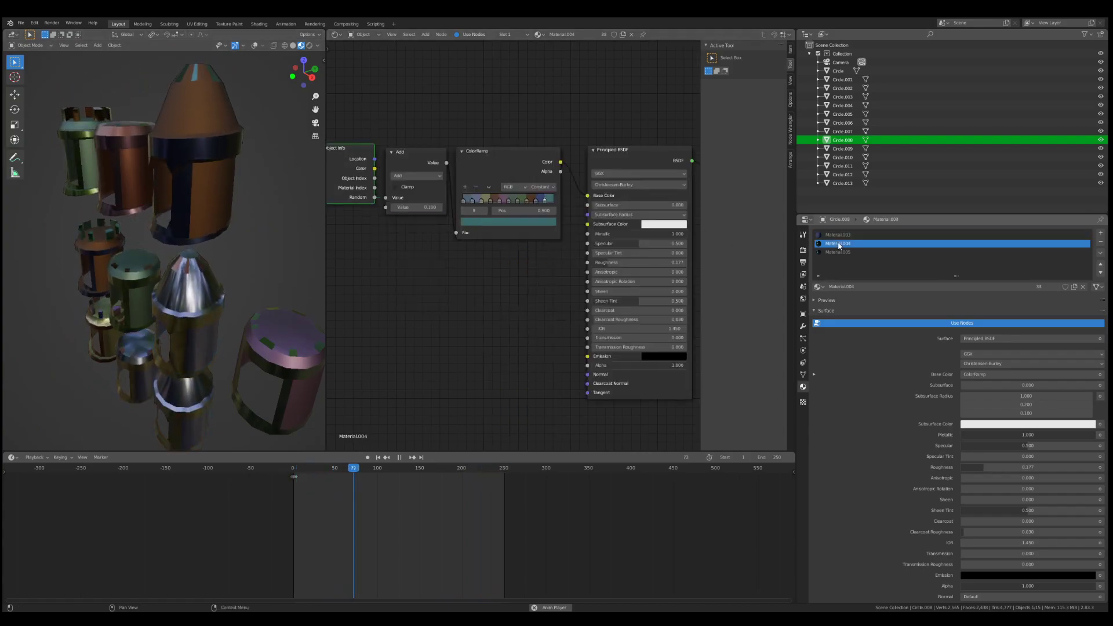
left_click(838, 251)
left_click(840, 245)
scroll(383, 202, "down", 1)
left_click_drag(420, 166, 424, 162)
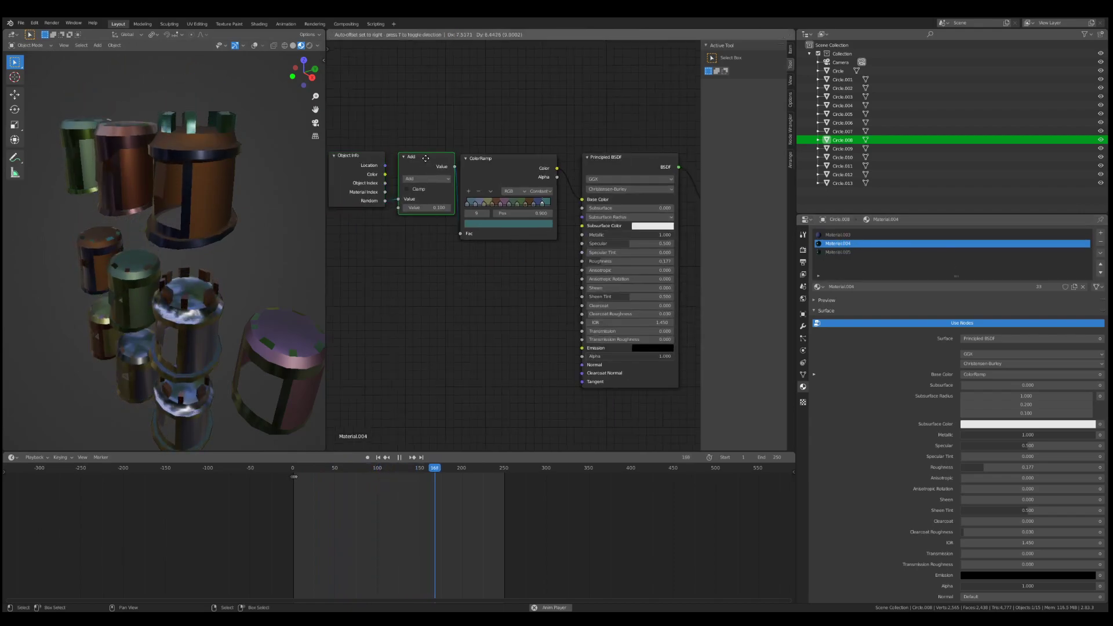
left_click_drag(512, 164, 530, 160)
left_click_drag(418, 163, 389, 161)
scroll(401, 168, "up", 2)
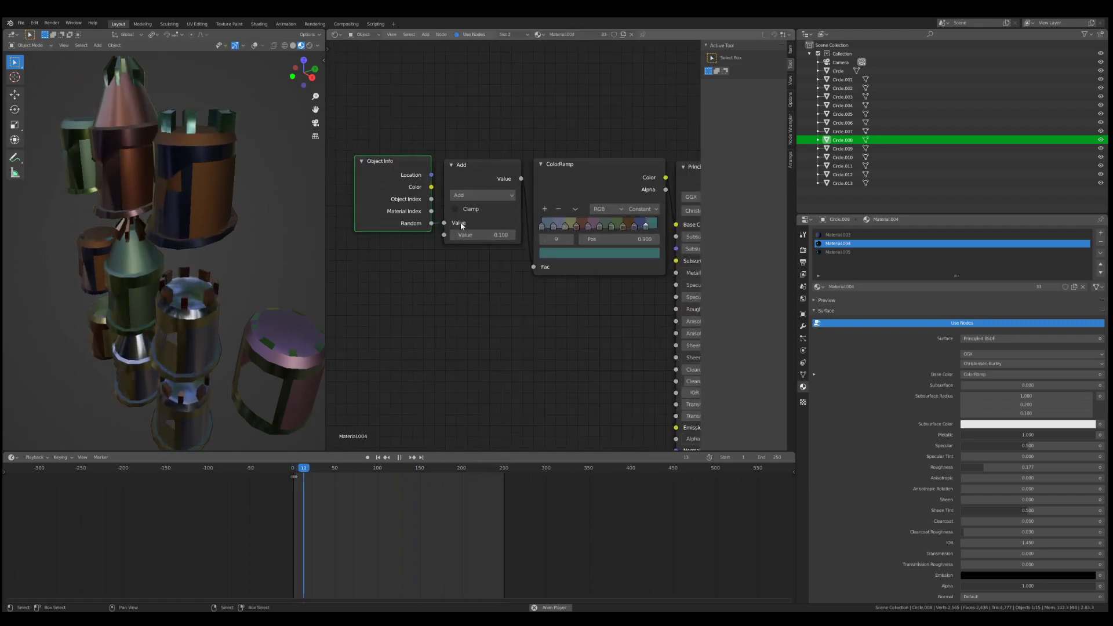
Step: Tidy the nodes of Material.005 around its Add node, and return to Material.003's node setup
left_click(852, 252)
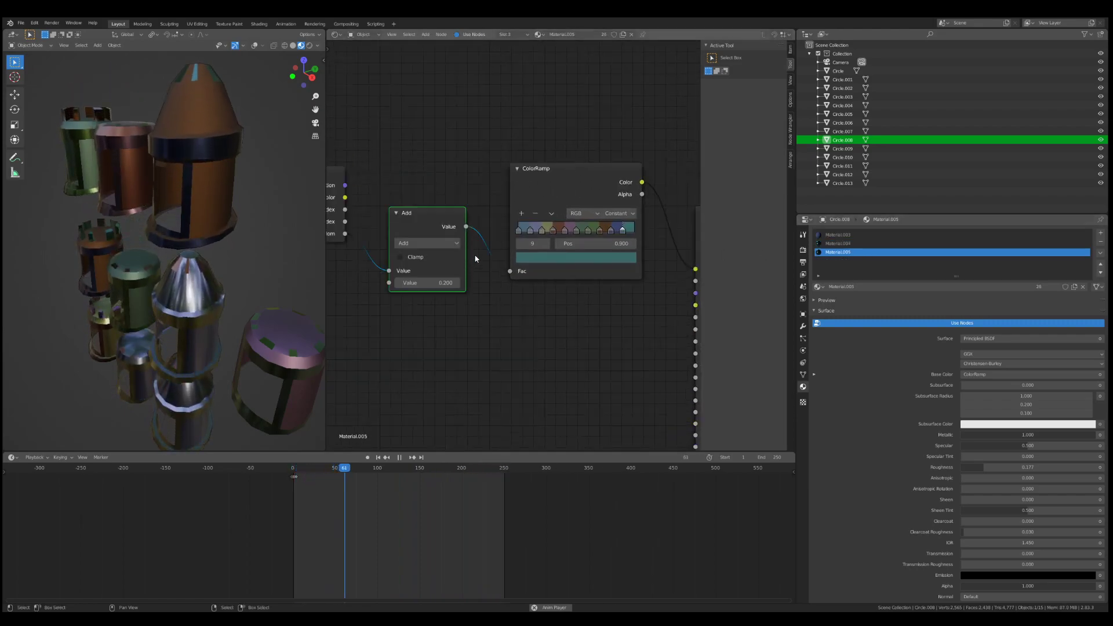
left_click_drag(488, 207, 524, 167)
left_click_drag(359, 169, 429, 171)
left_click(857, 234)
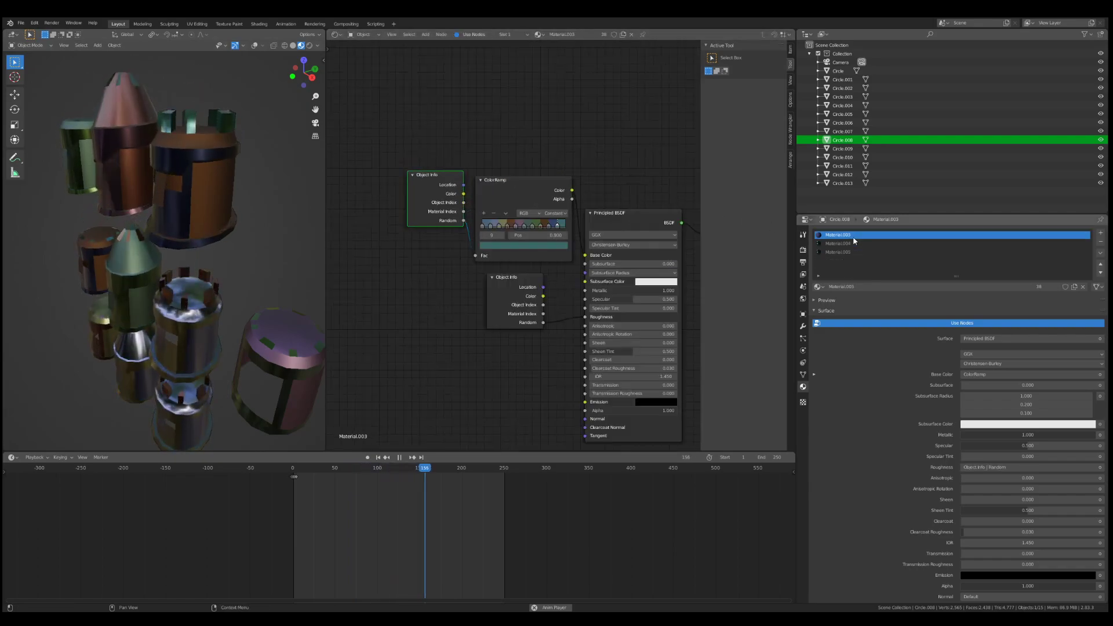
scroll(520, 247, "up", 2)
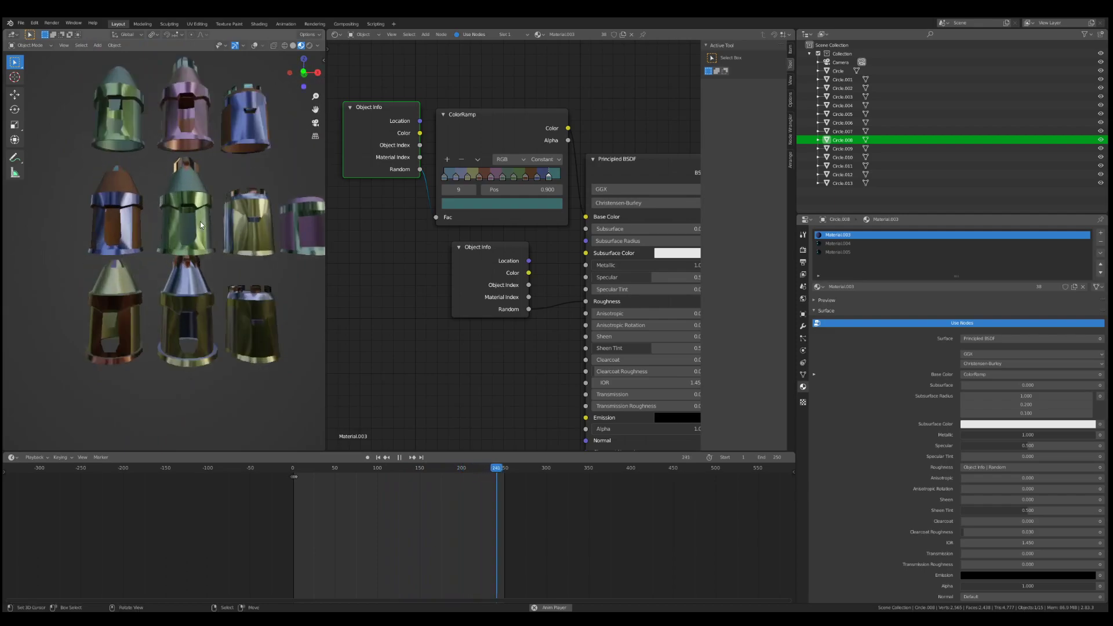
Step: Shift the bottom row of three helmets along the Z axis and clear the selection
right_click(133, 288)
right_click(185, 295, "shift")
right_click(238, 297, "shift")
key("g")
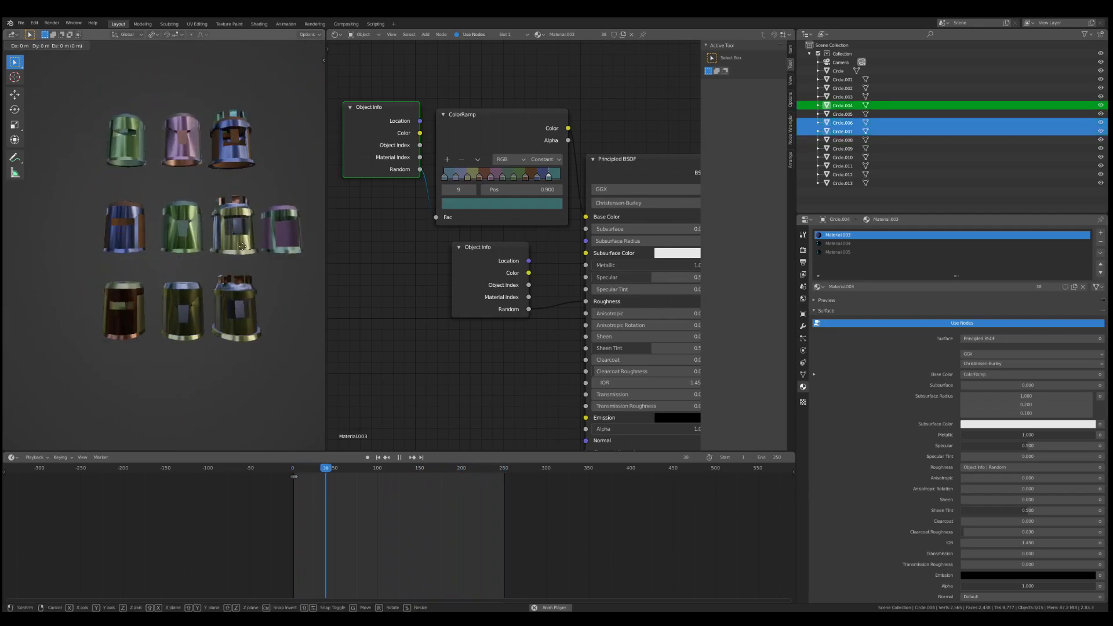
key("z")
left_click(225, 256)
key("alt+a")
Step: Select the unanimated helmet beside the middle row and show its shape keys, with Vertex Groups collapsed and Basis active
middle_click_drag(213, 196, 199, 233)
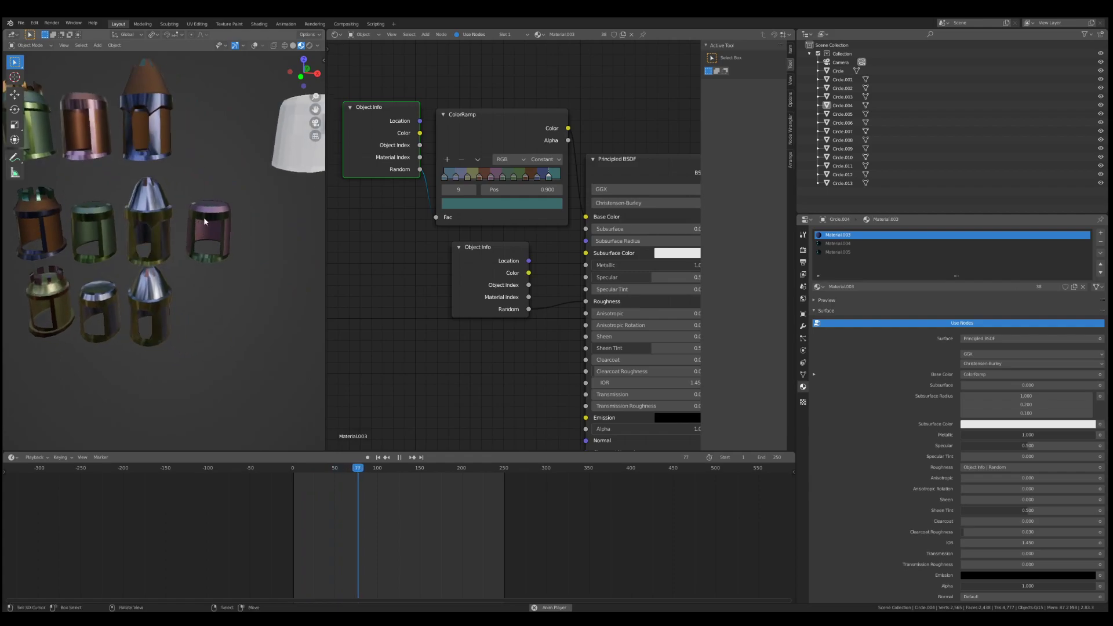
left_click(213, 201)
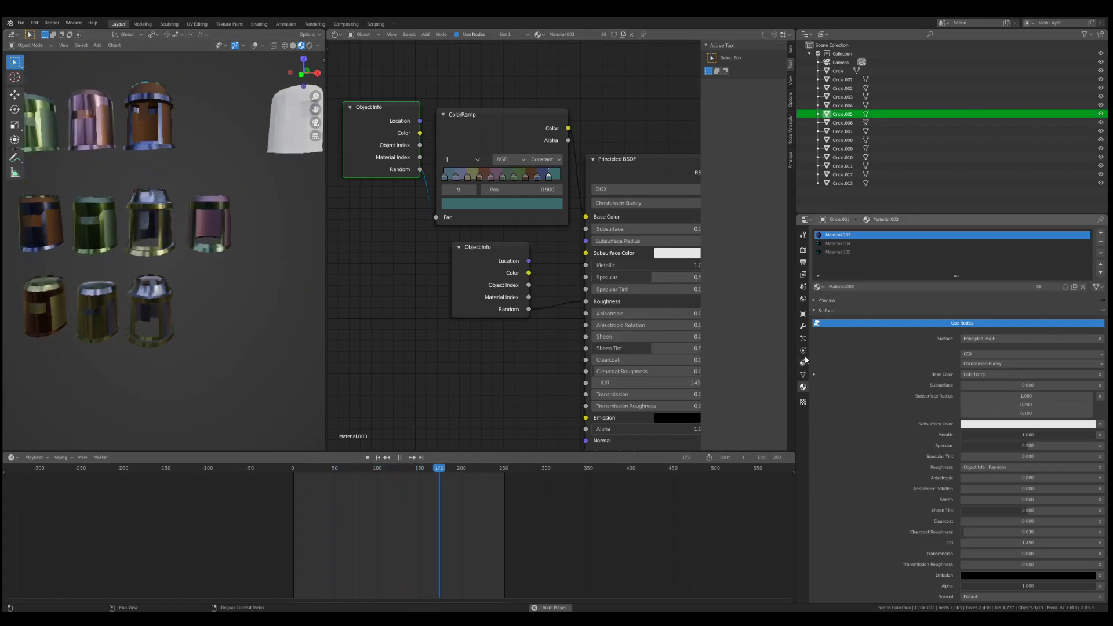
left_click(803, 339)
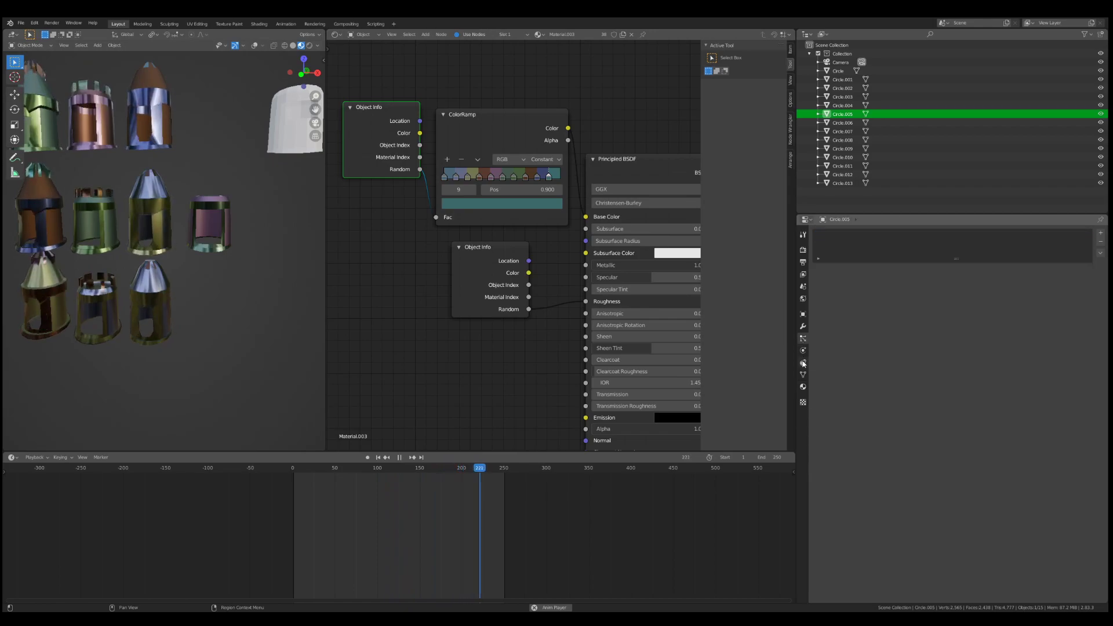
left_click(802, 314)
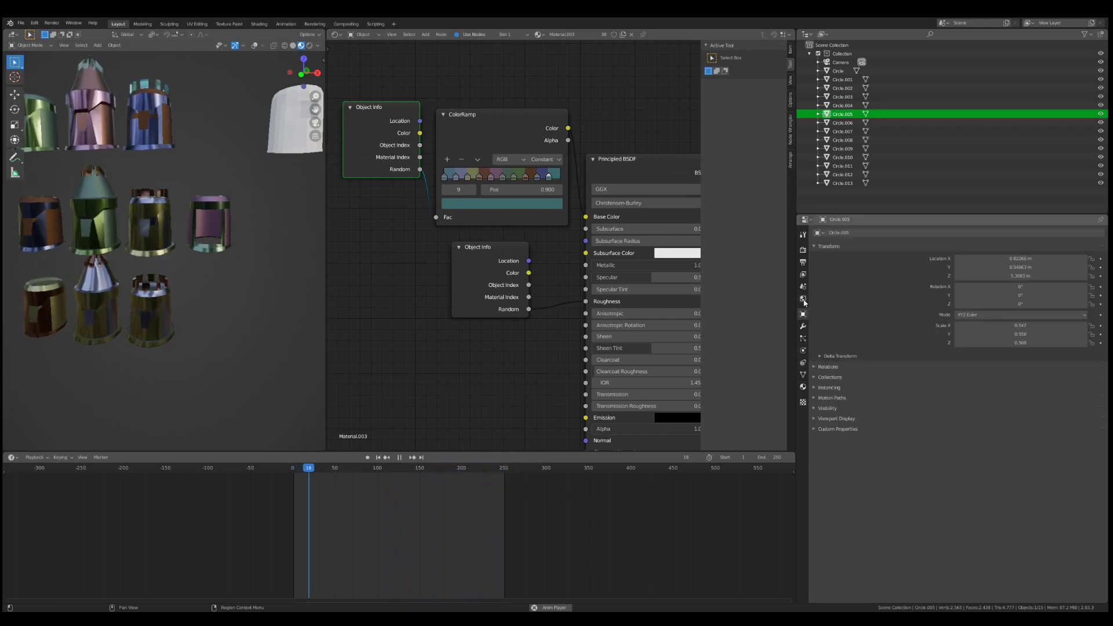
left_click(802, 374)
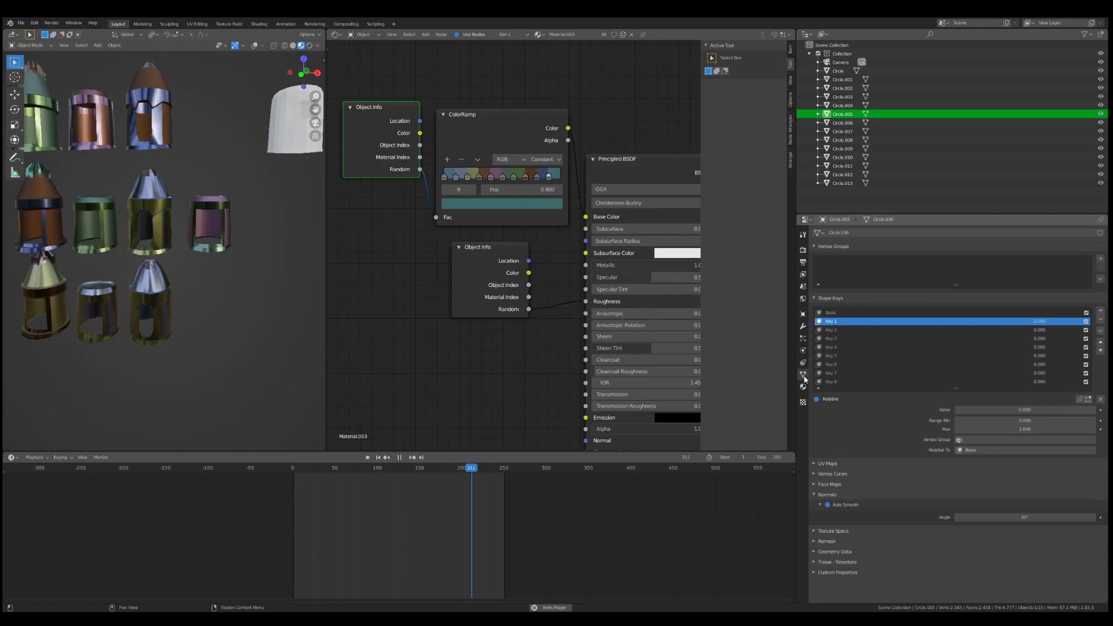
left_click(819, 247)
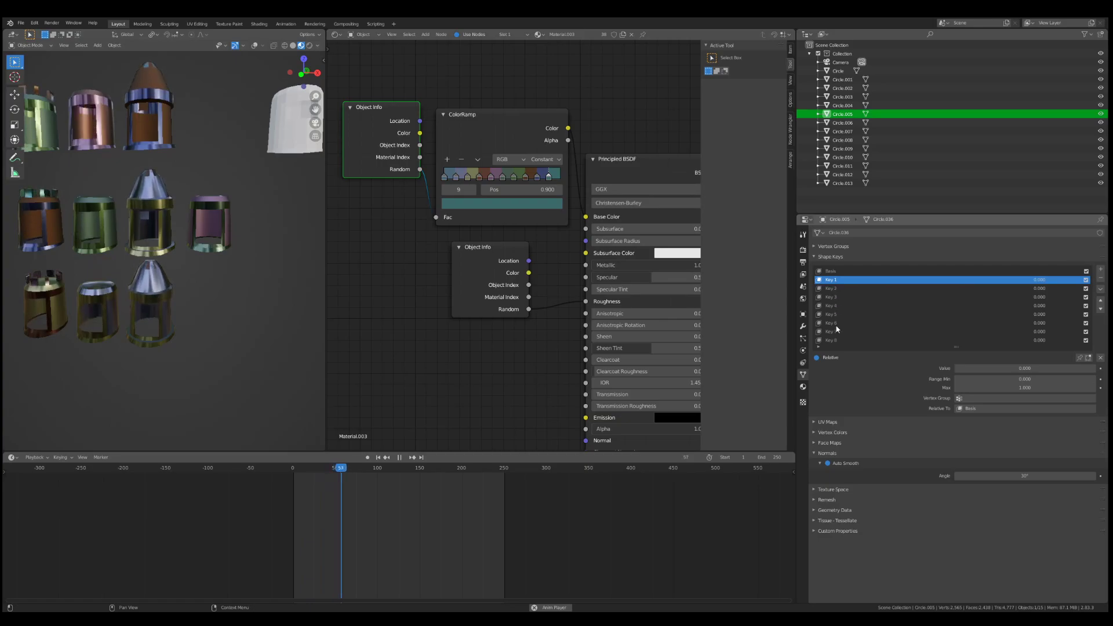
left_click(832, 272)
Step: Examine the selected helmet's shape keys from Key 1 to Key 8 in Edit Mode, with the mesh selection cleared
scroll(223, 226, "up", 5)
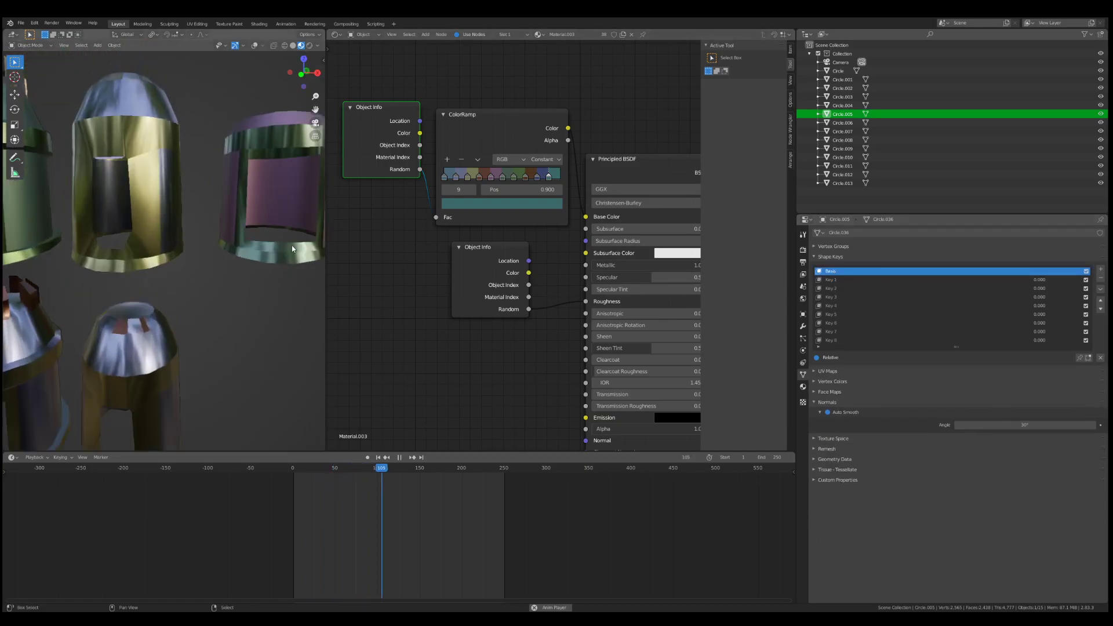
middle_click_drag(223, 192, 163, 261, "shift")
left_click(832, 280)
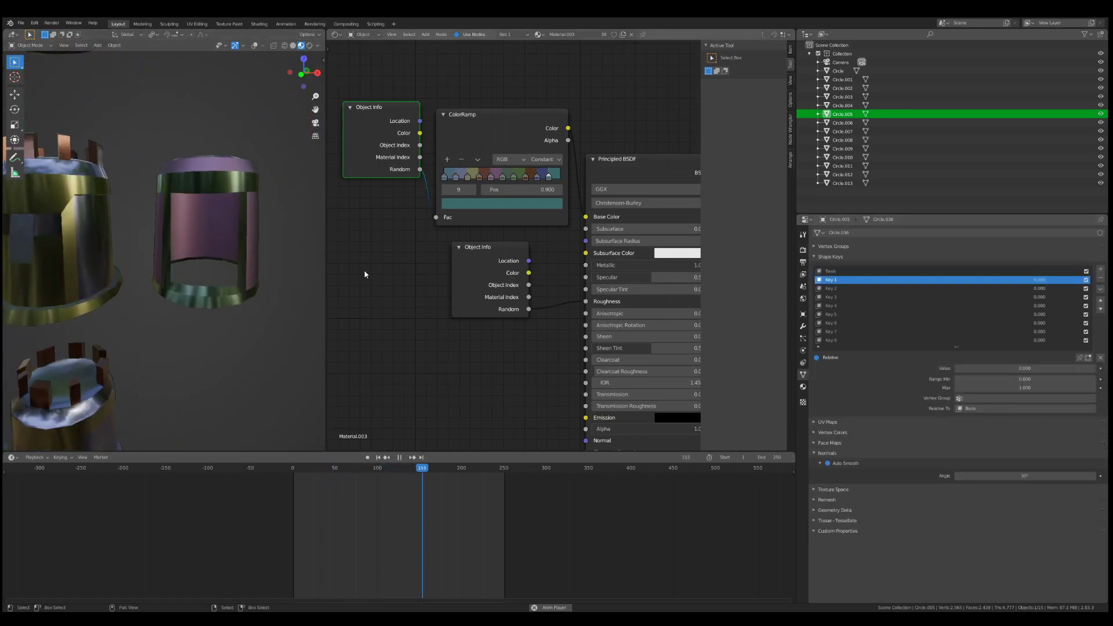
key("Tab")
key("Tab")
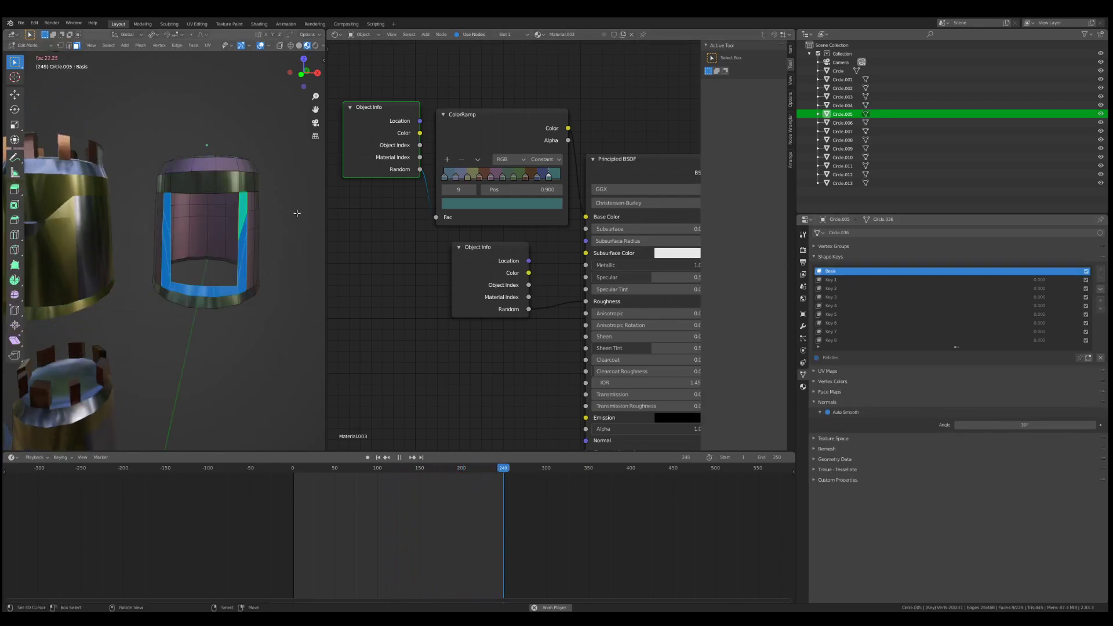
left_click(834, 280)
left_click(835, 288)
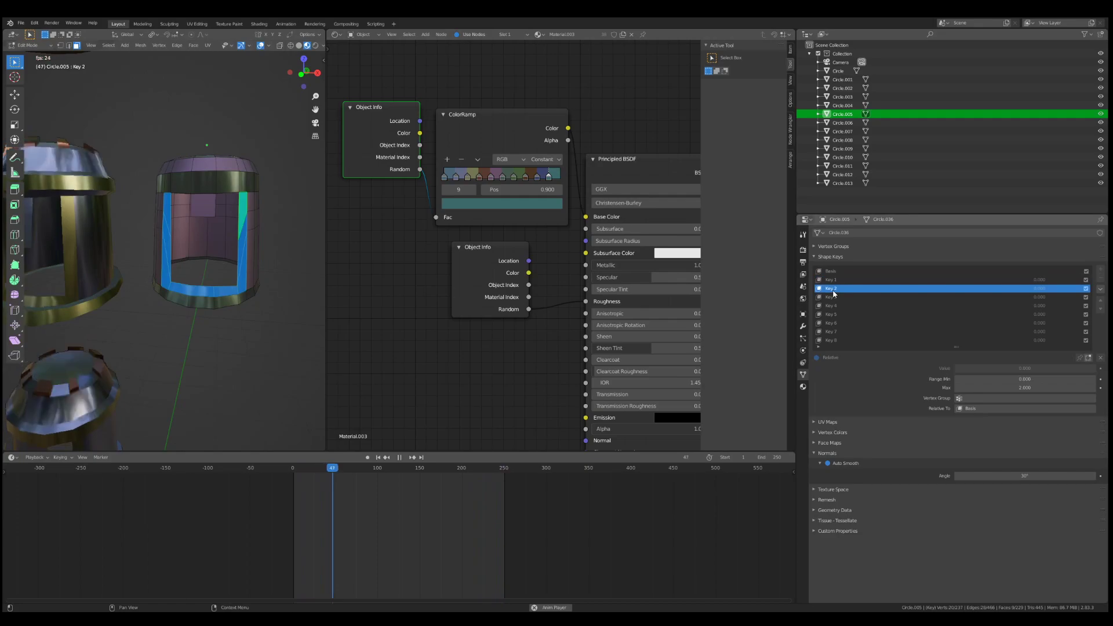
left_click(835, 297)
key("alt+a")
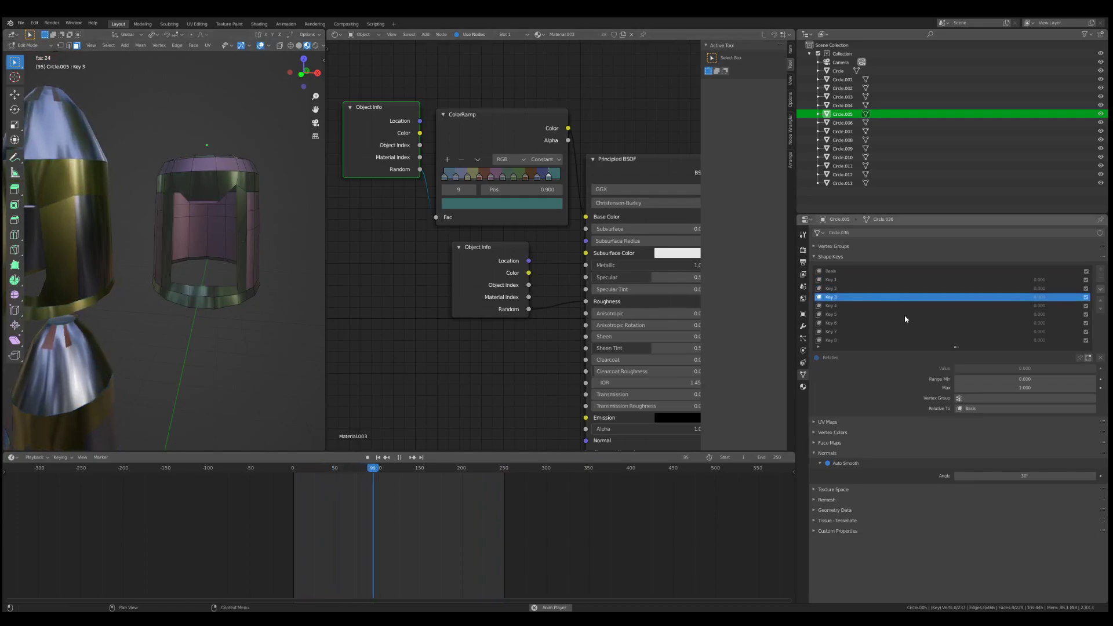
left_click(832, 306)
left_click(830, 314)
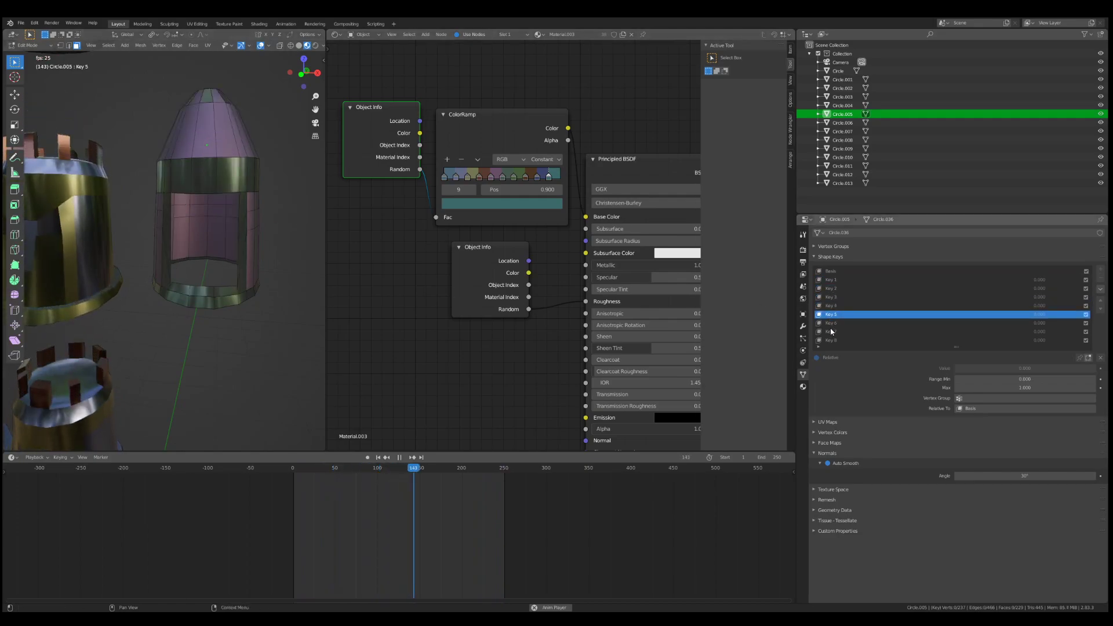
left_click(831, 323)
left_click(831, 331)
left_click(834, 340)
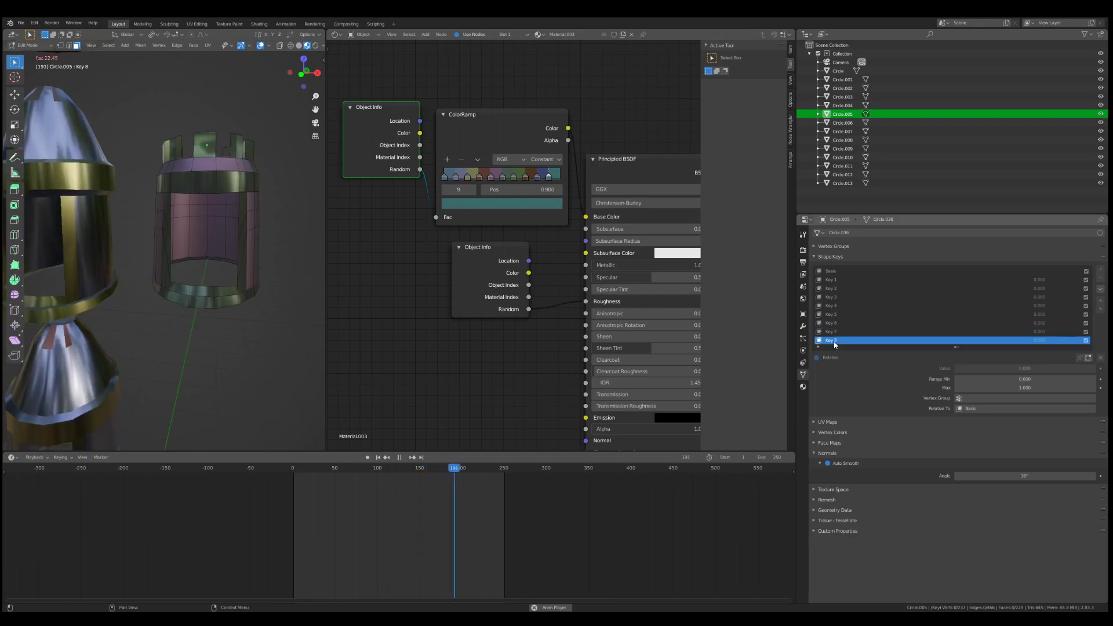
Step: Return the helmet to Basis and Object Mode, set Key 1 to 1.000 and raise Key 2 to its maximum
left_click(833, 271)
key("Tab")
left_click(829, 280)
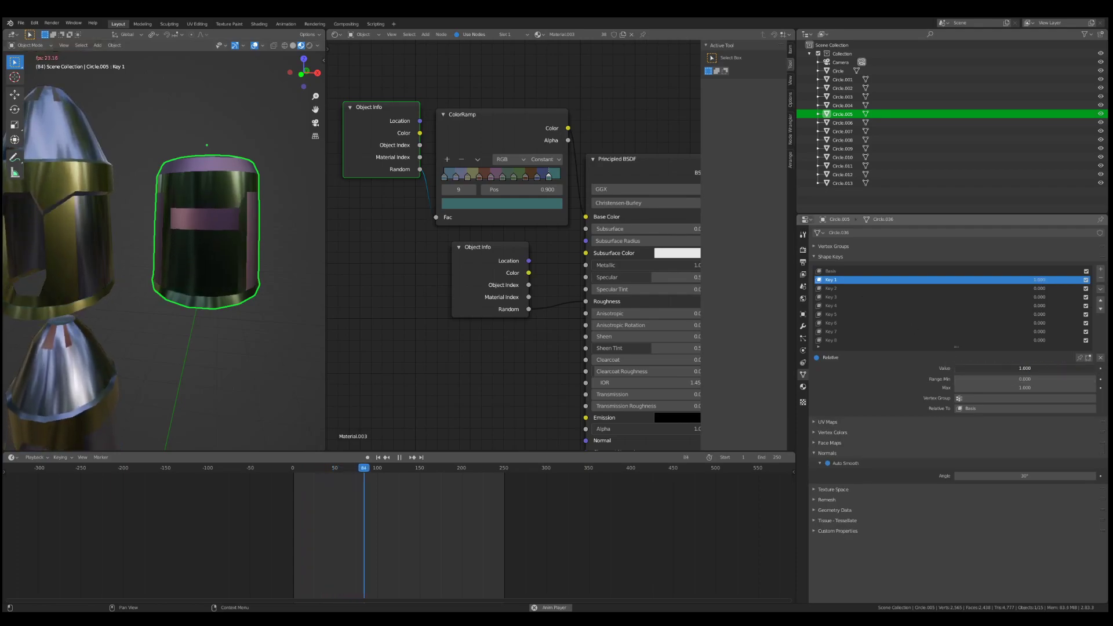
left_click(828, 288)
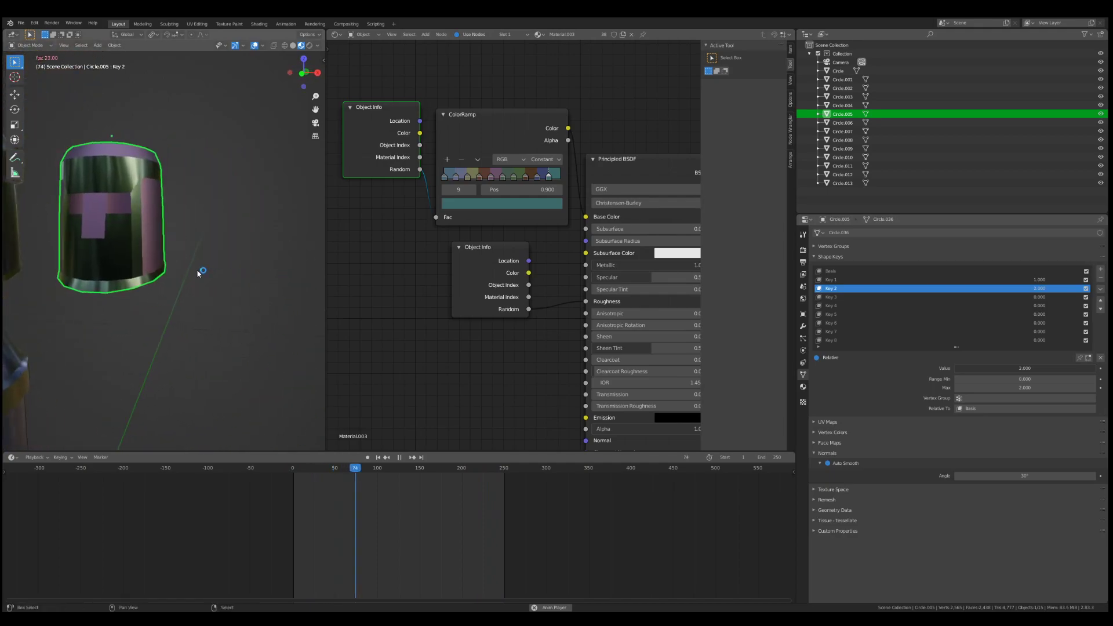
Step: Duplicate the helmet along the X axis and set the copy's Key 7 and Key 8 to 1.000
key("shift+d")
key("x")
left_click(201, 219)
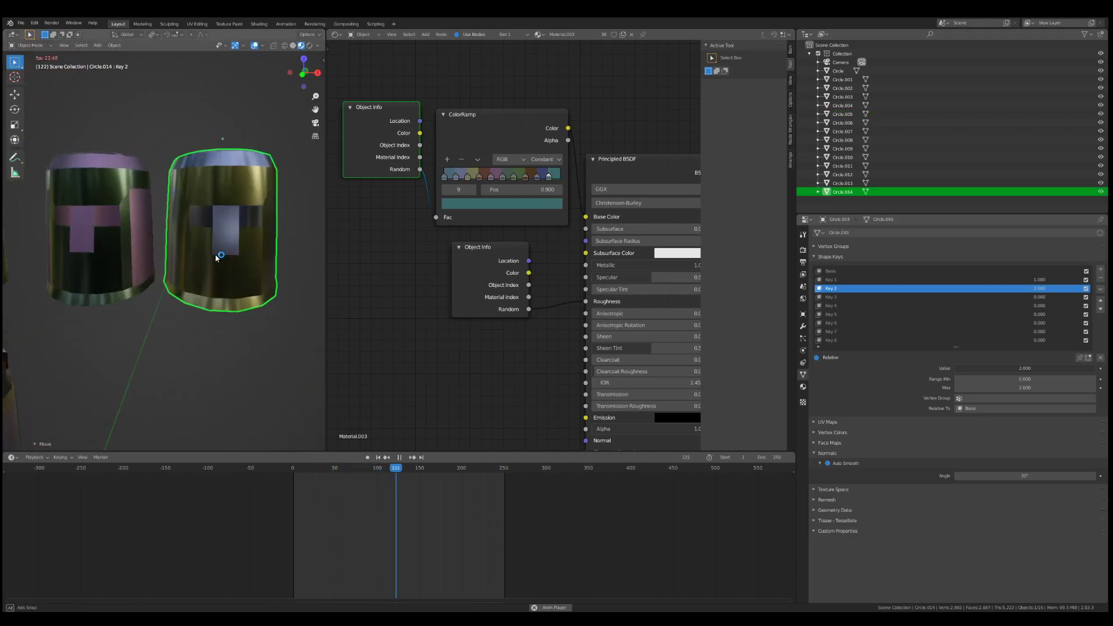
left_click(844, 332)
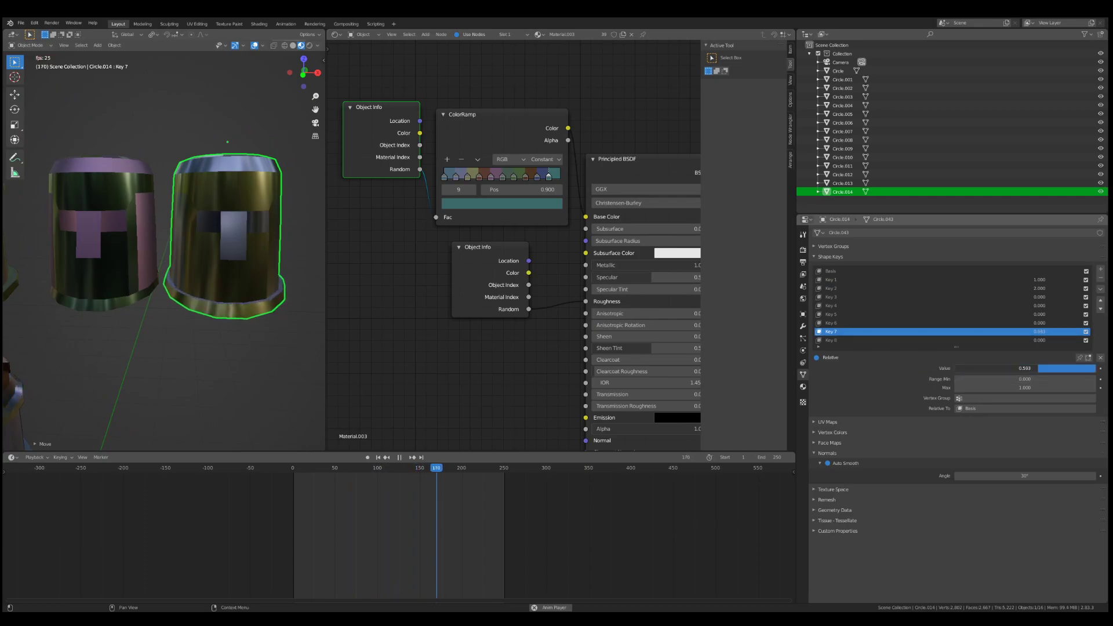
left_click(838, 341)
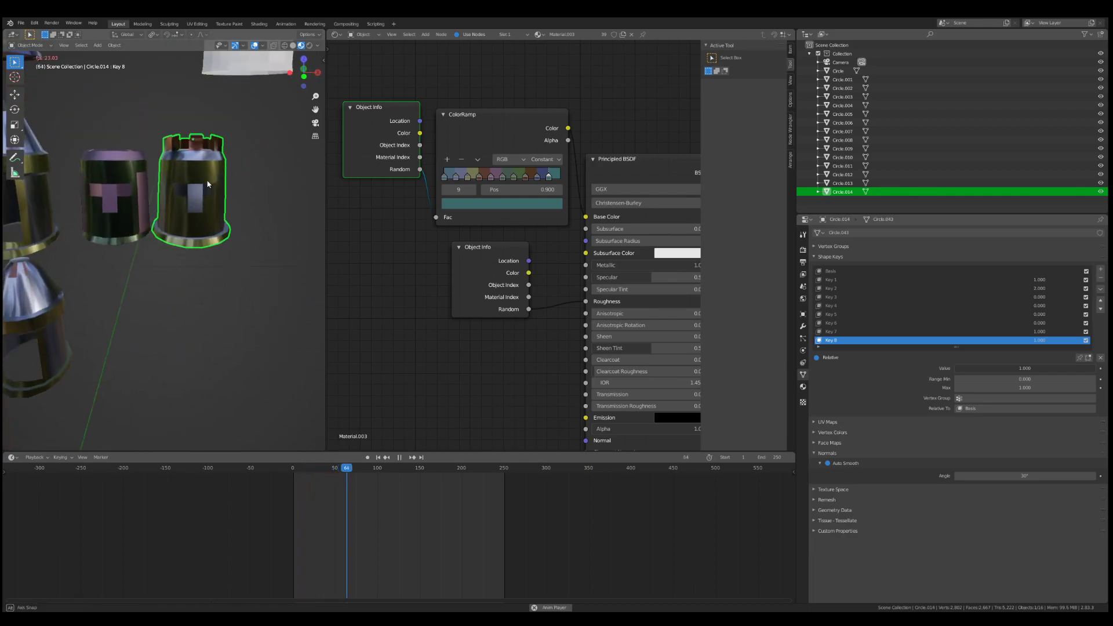
Step: Duplicate the crowned helmet along the Z axis and place the copy directly below it
key("shift+d")
key("z")
left_click(205, 227)
mouse_move(205, 227)
middle_mouse_down()
mouse_move(179, 202)
mouse_move(148, 198)
mouse_move(209, 227)
mouse_move(199, 226)
middle_mouse_up()
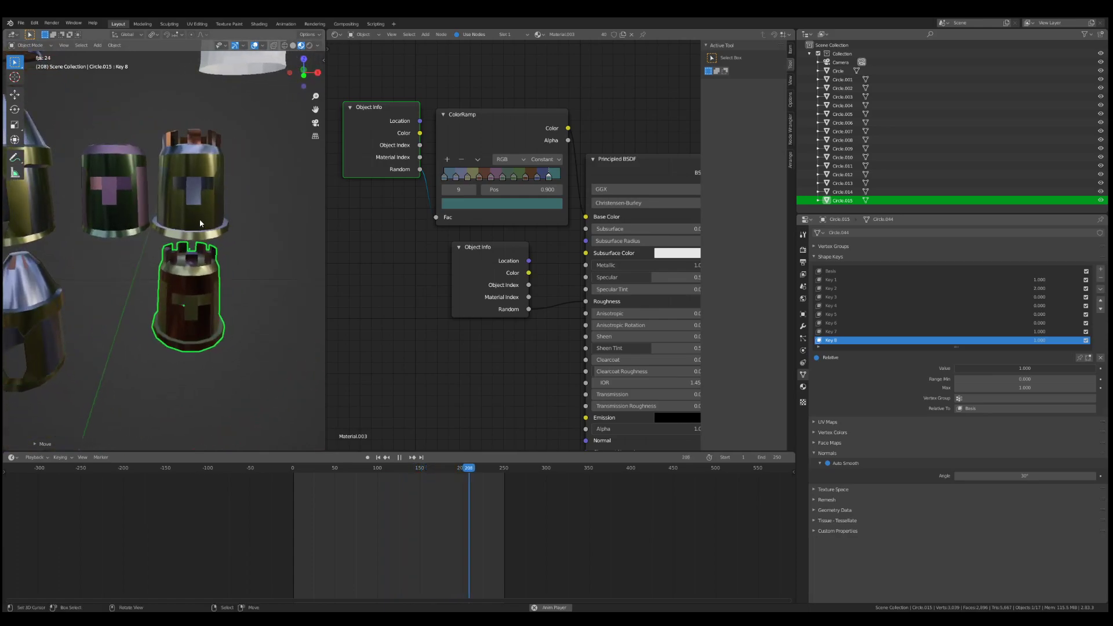
Step: On the upper of the two crowned helmets, set Key 6 and Key 5 to 1.000 and Key 8 to 0.000
left_click(199, 221)
left_click(833, 323)
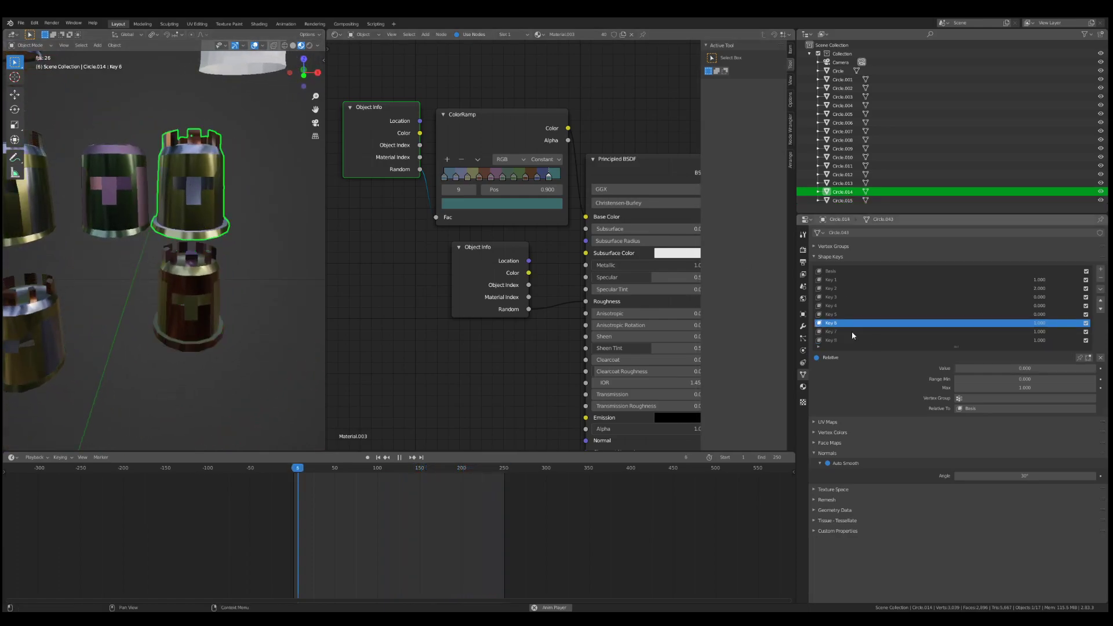
left_click(830, 314)
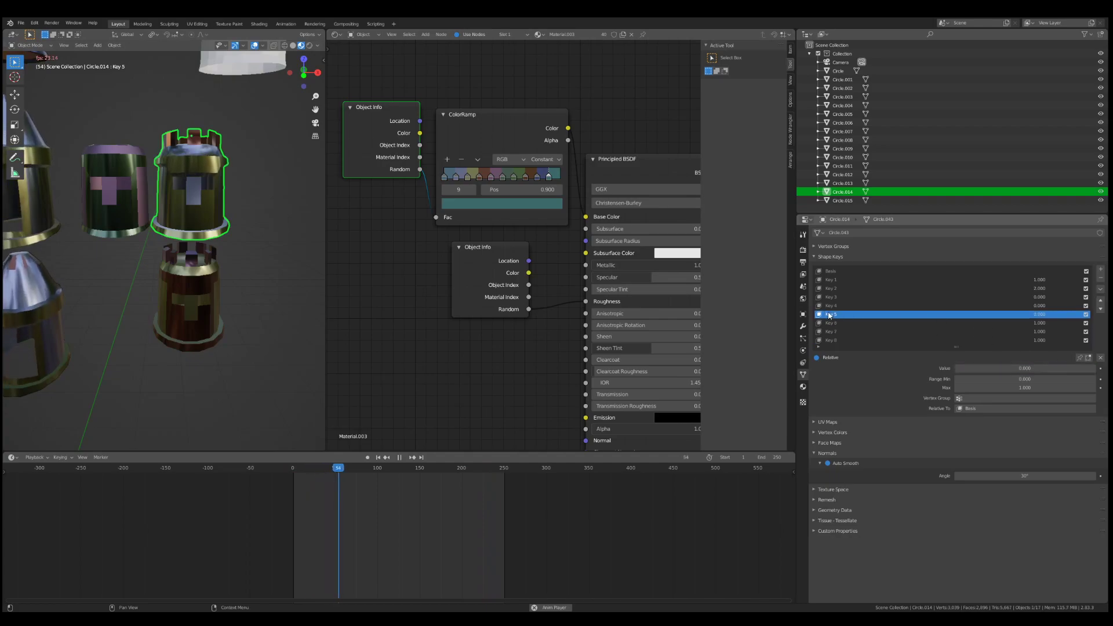
left_click_drag(1013, 369, 1091, 369)
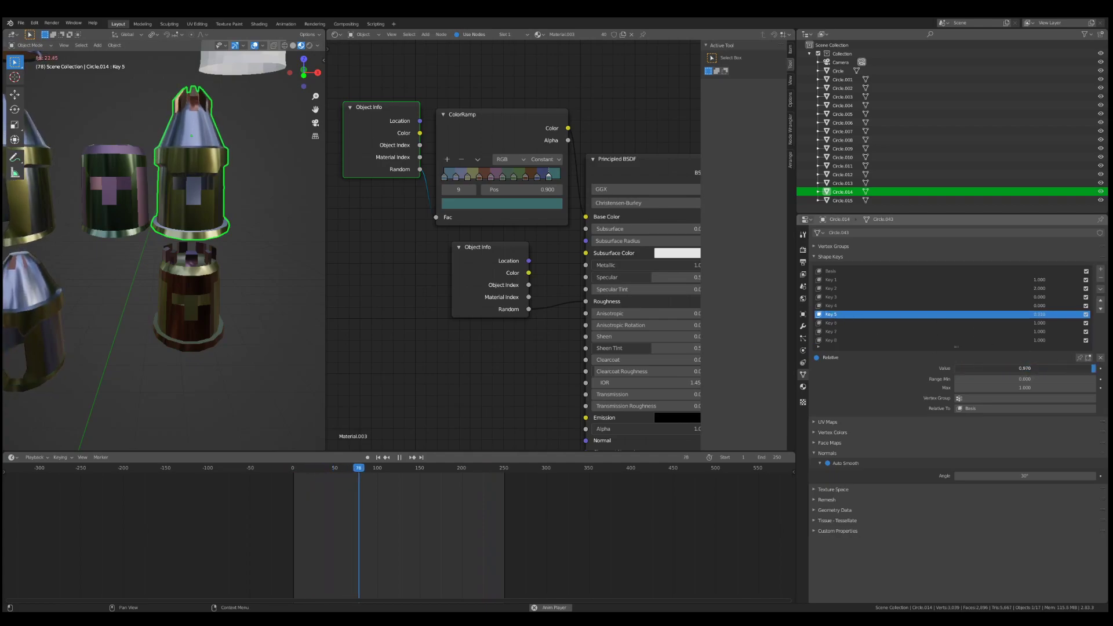
left_click(835, 341)
left_click_drag(963, 369, 955, 369)
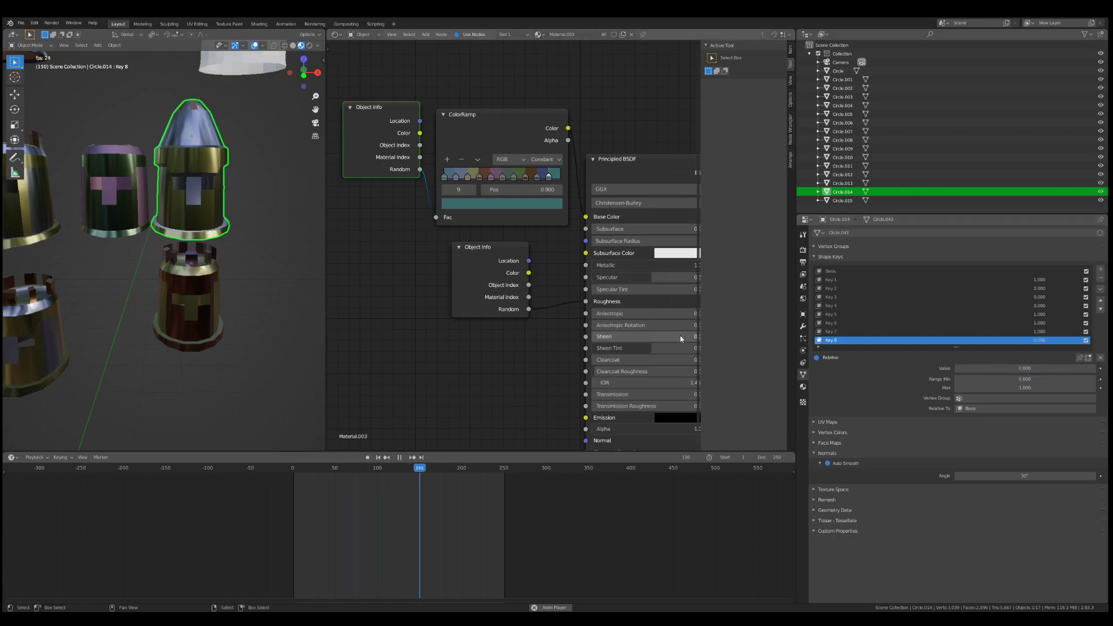
Step: Widen the 3D viewport, clear the selection and bring all the helmet variations into view
middle_click_drag(95, 231, 346, 248)
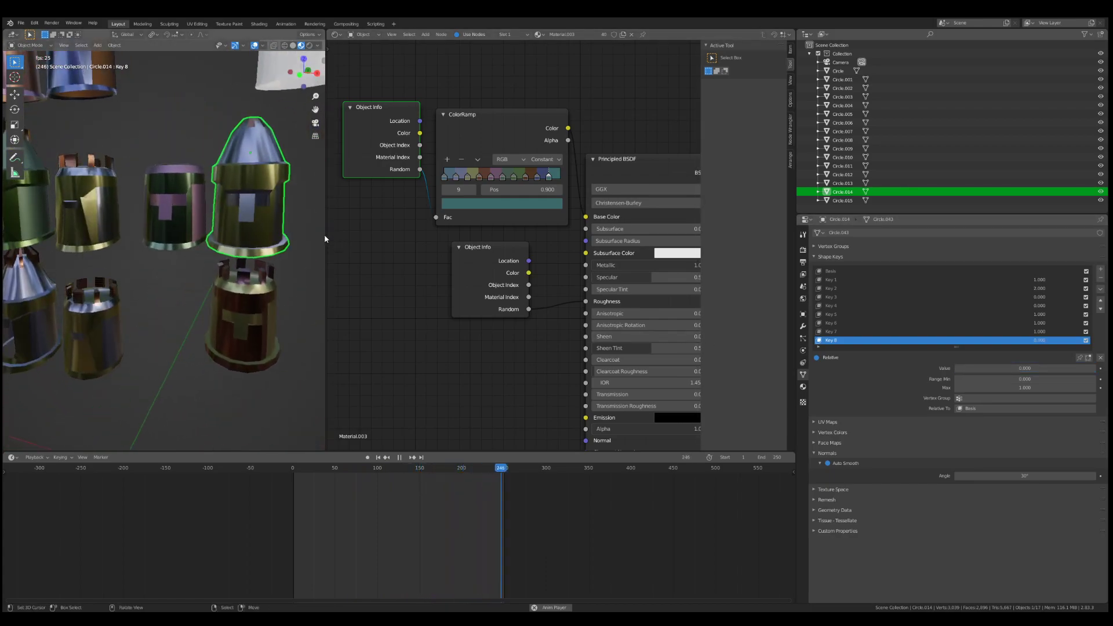
left_click_drag(325, 238, 570, 240)
scroll(404, 265, "down", 5)
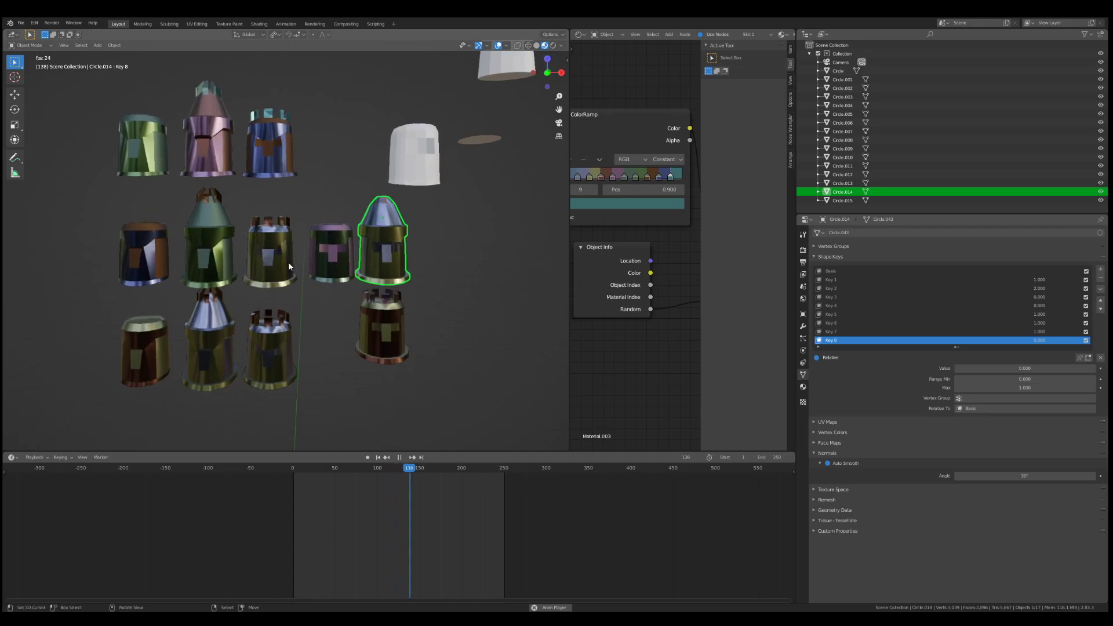
key("alt+a")
mouse_move(288, 263)
middle_mouse_down()
mouse_move(238, 269)
mouse_move(301, 267)
middle_mouse_up()
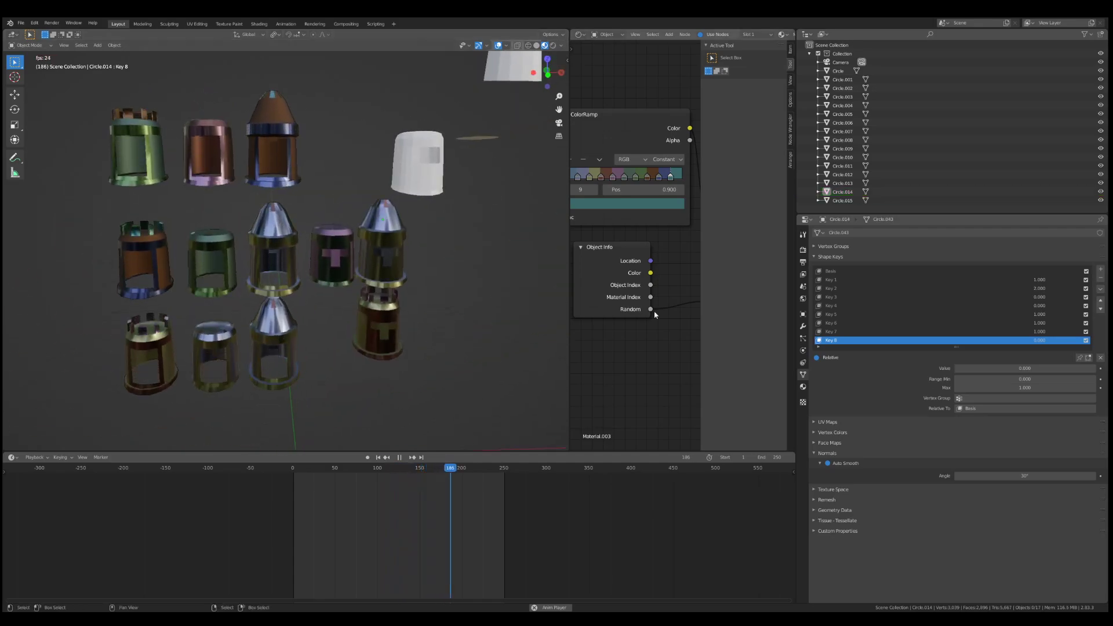